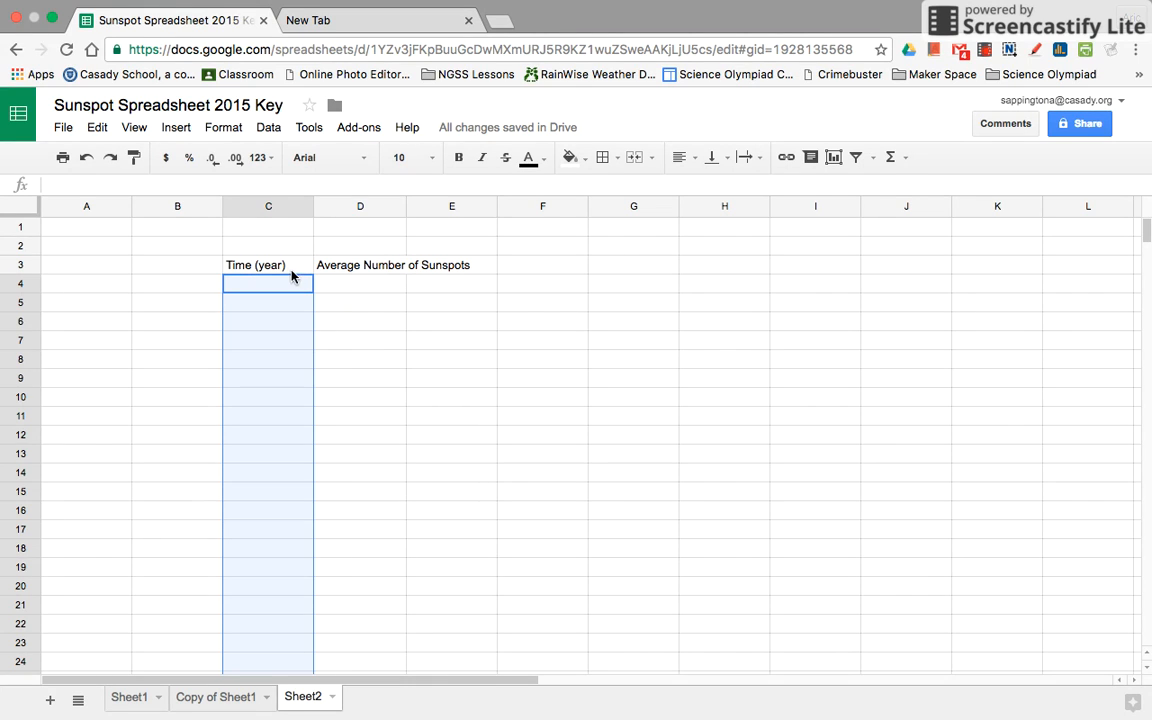
# - Correct the heading in cell C3 to read "Time (years)"
pyautogui.click(280, 268)
pyautogui.doubleClick(280, 266)
pyautogui.write('s')
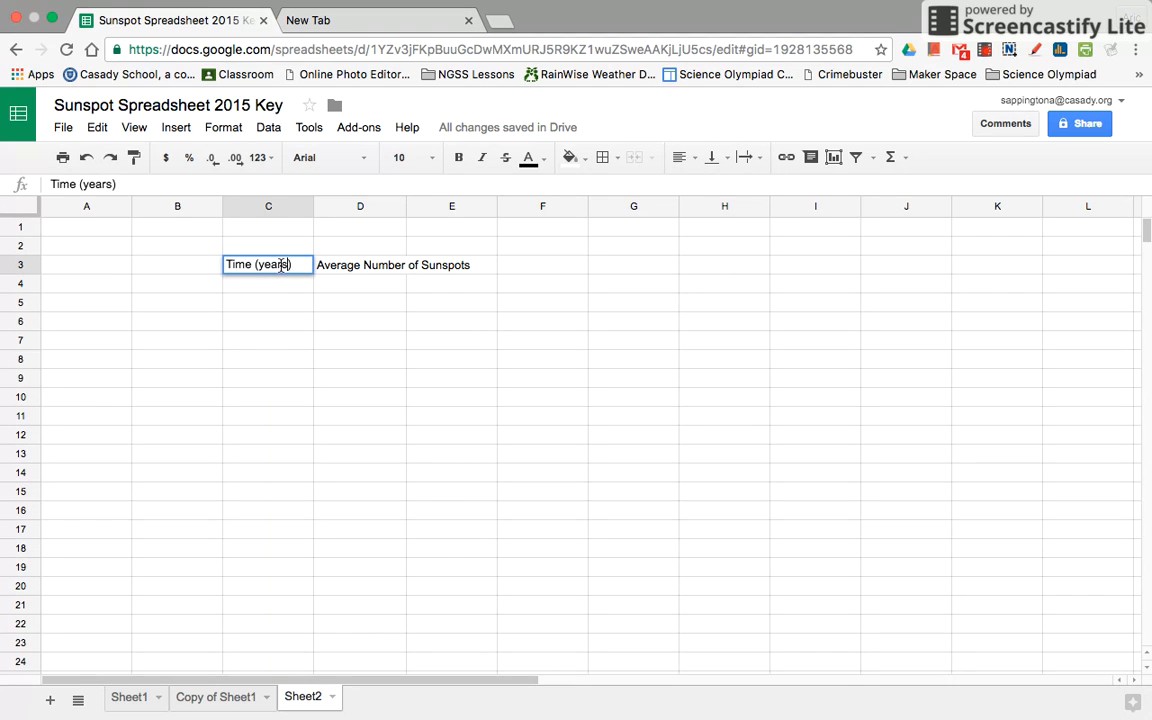
pyautogui.click(276, 293)
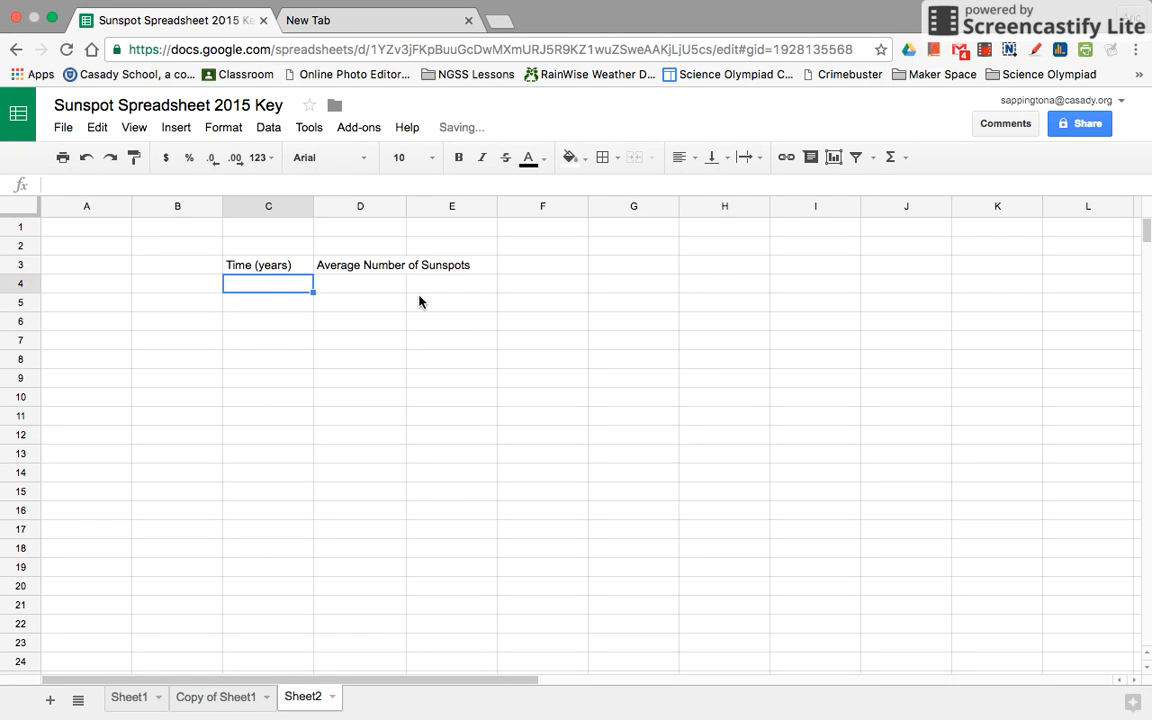
# - Enter 1945 and 1946 in cells C4 and C5, and extend the yearly series down column C to 2013
pyautogui.click(376, 268)
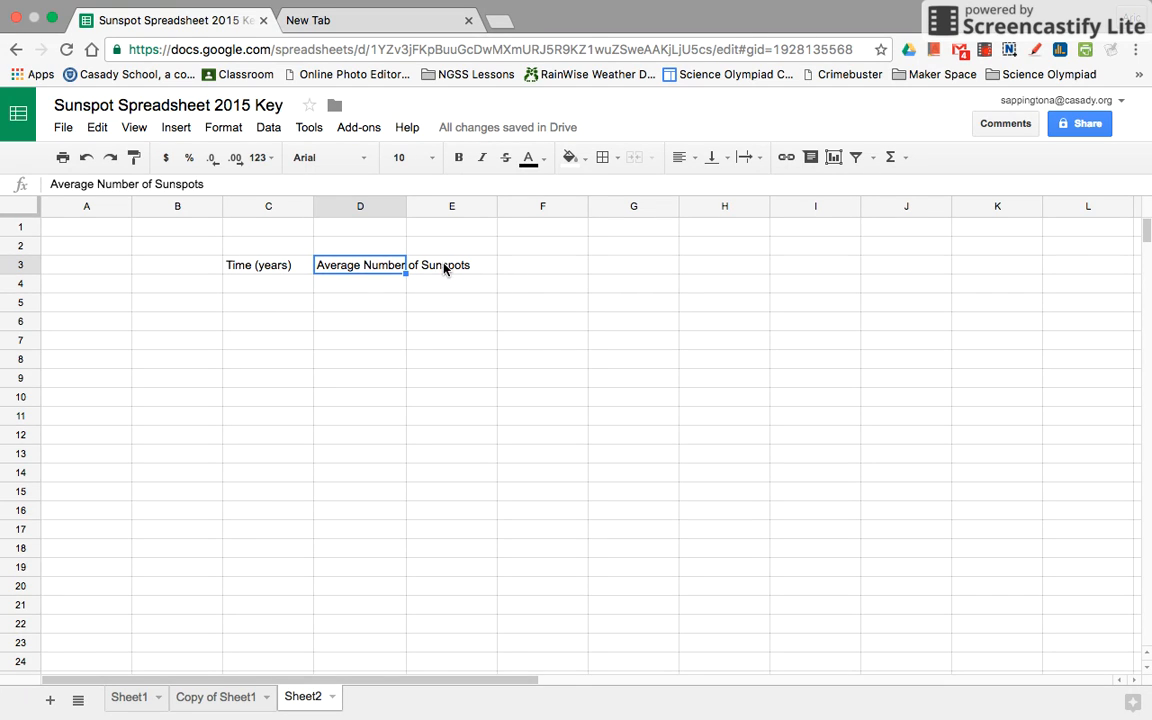
pyautogui.click(277, 290)
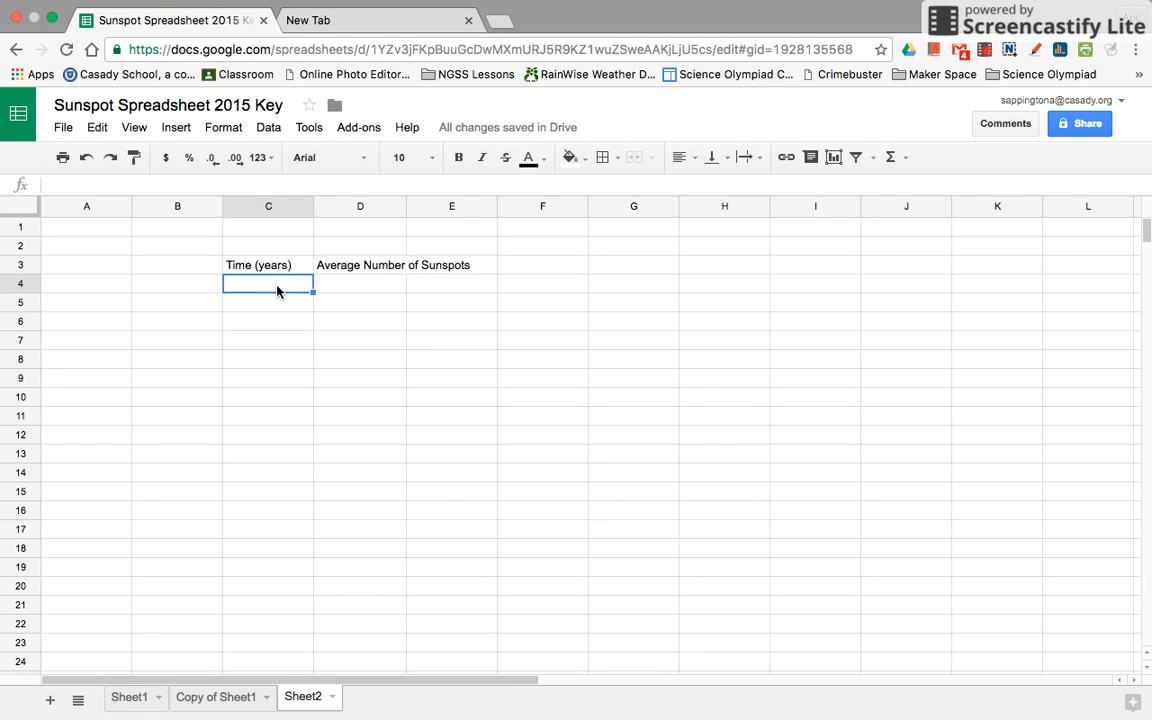
pyautogui.write('1945')
pyautogui.press('Return')
pyautogui.write('1946')
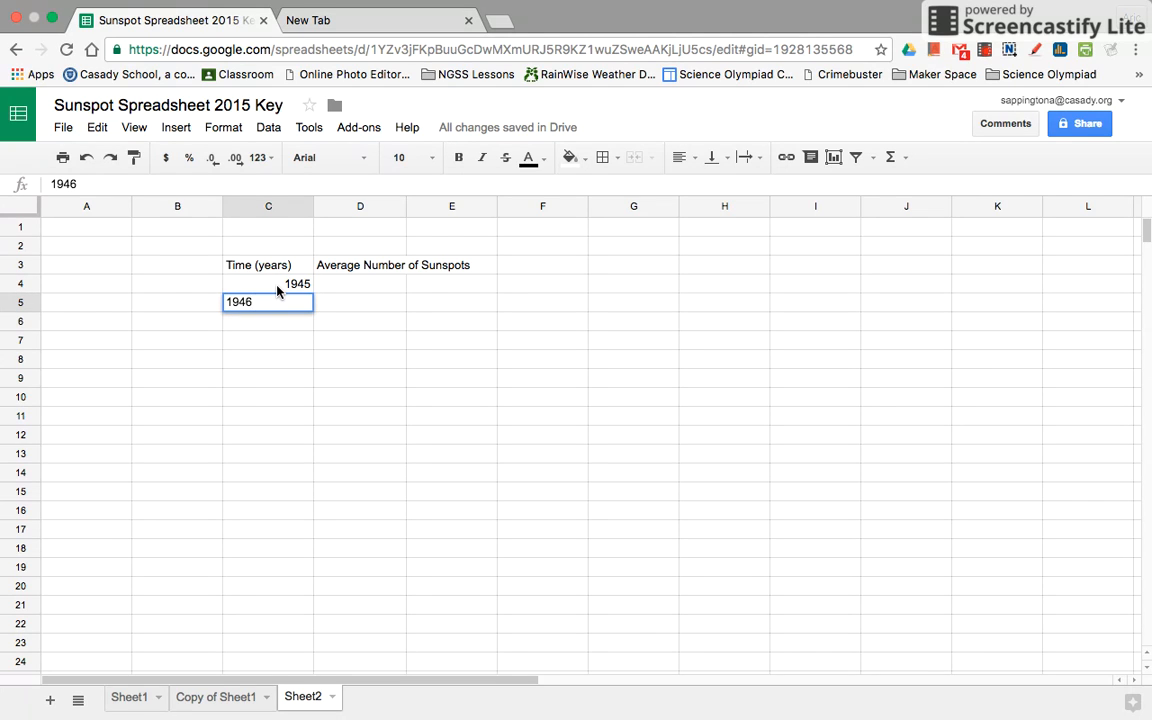
pyautogui.press('Return')
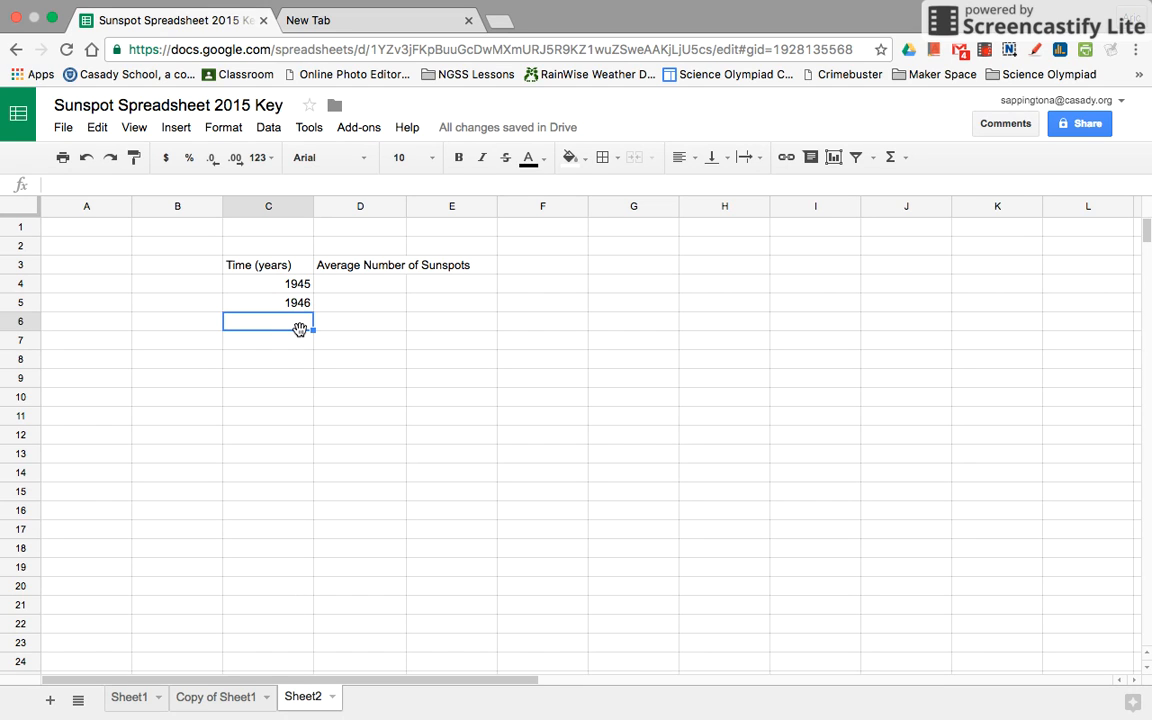
pyautogui.moveTo(298, 284); pyautogui.dragTo(297, 310)
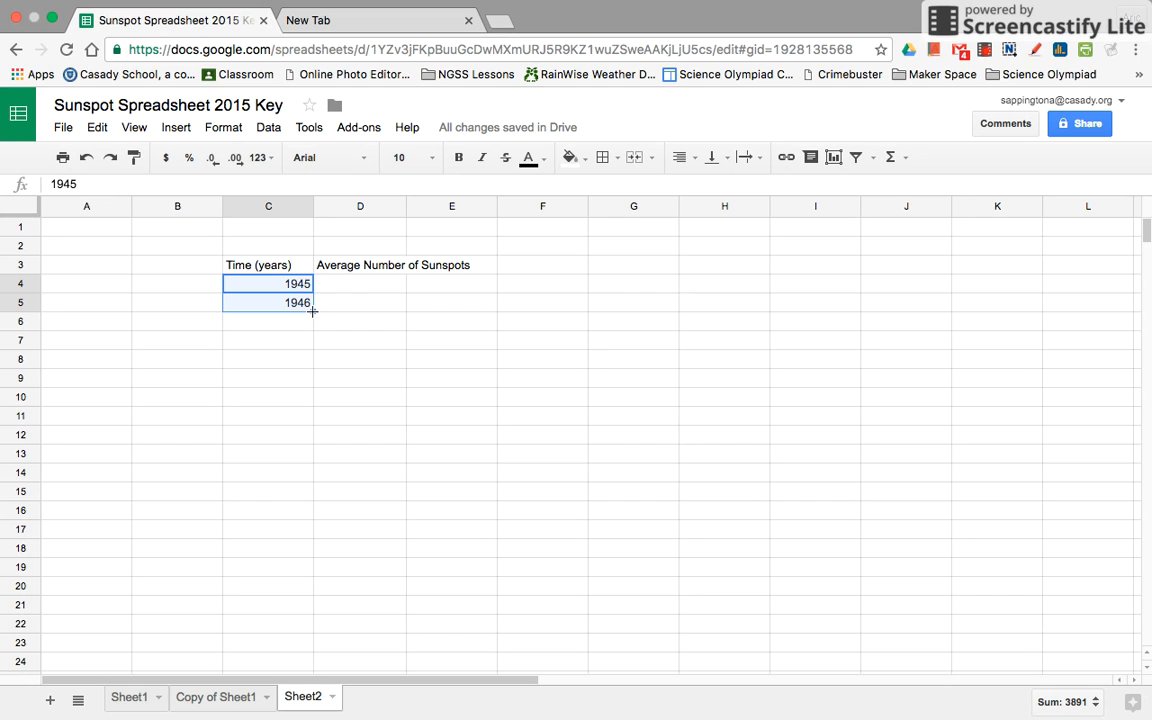
pyautogui.moveTo(312, 311); pyautogui.dragTo(294, 537)
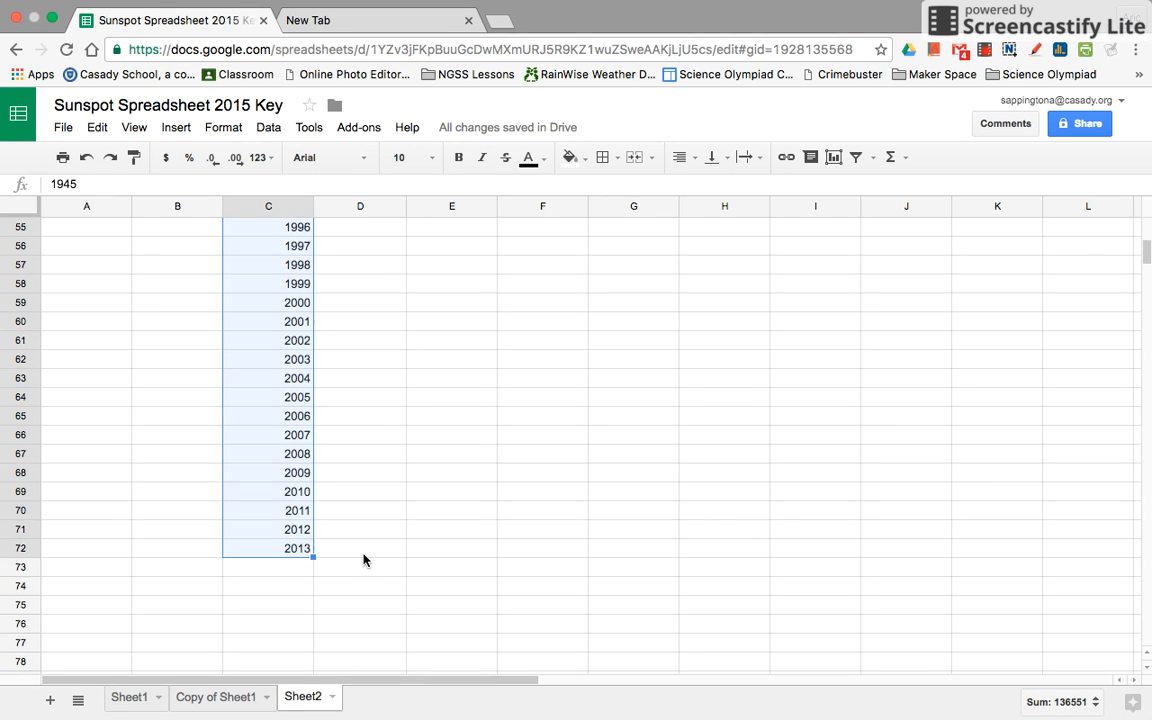
# - Enter the average sunspot numbers for the first two years: 32 in D4 for 1945 and 100 in D5 for 1946
pyautogui.scroll(12, 363, 560)
pyautogui.scroll(6, 363, 560)
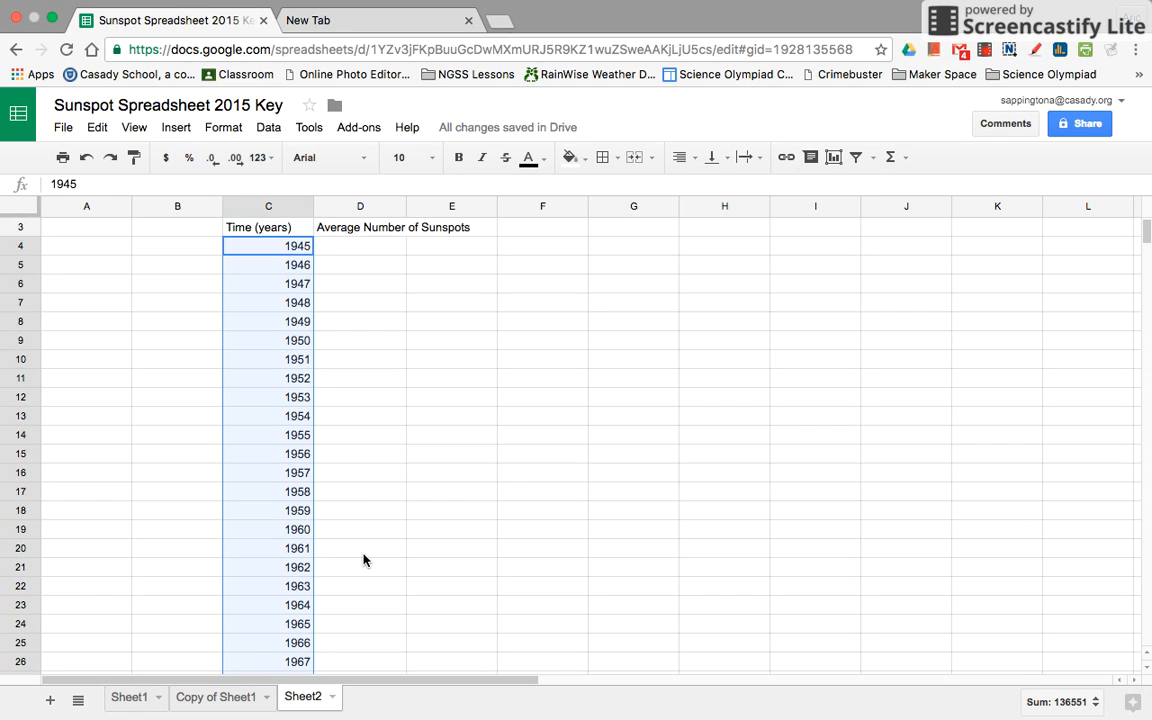
pyautogui.scroll(1, 363, 560)
pyautogui.click(370, 265)
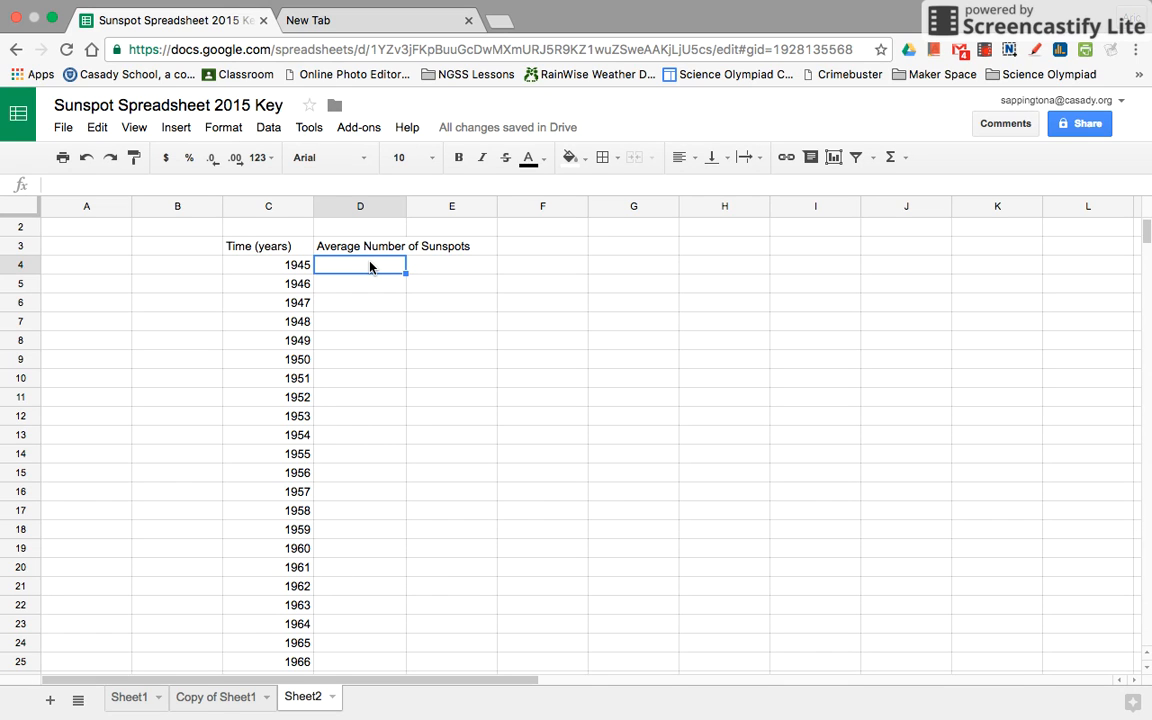
pyautogui.click(225, 700)
pyautogui.click(298, 697)
pyautogui.write('32')
pyautogui.click(390, 288)
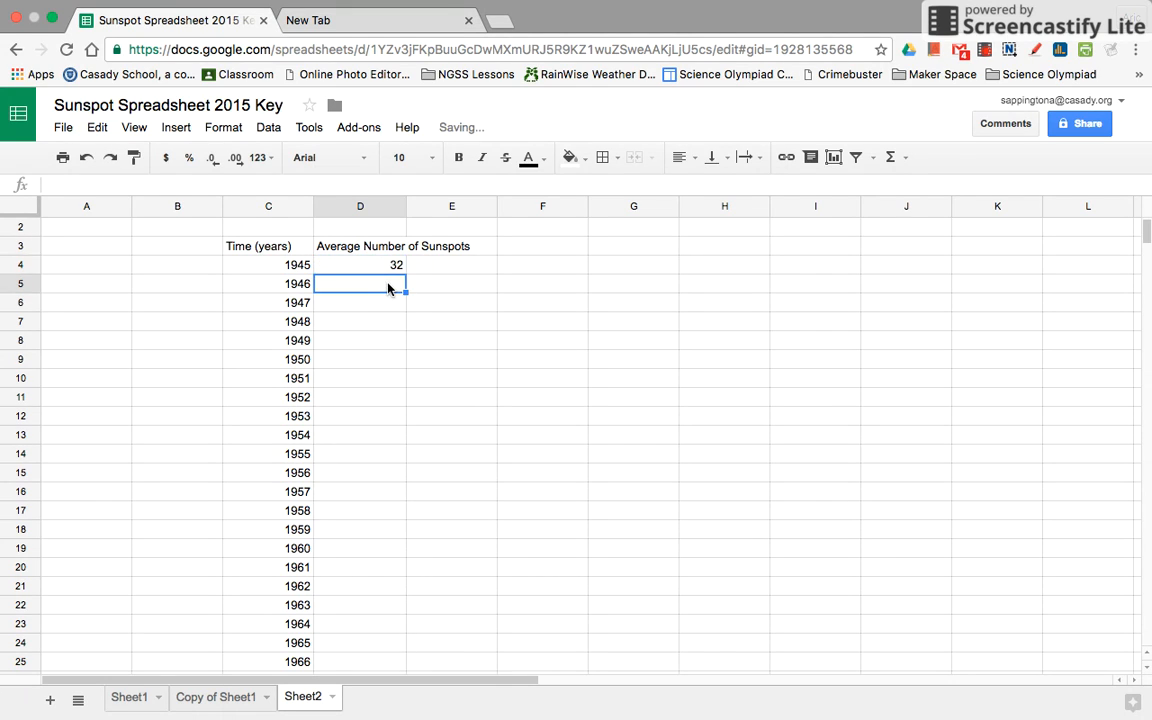
pyautogui.write('100')
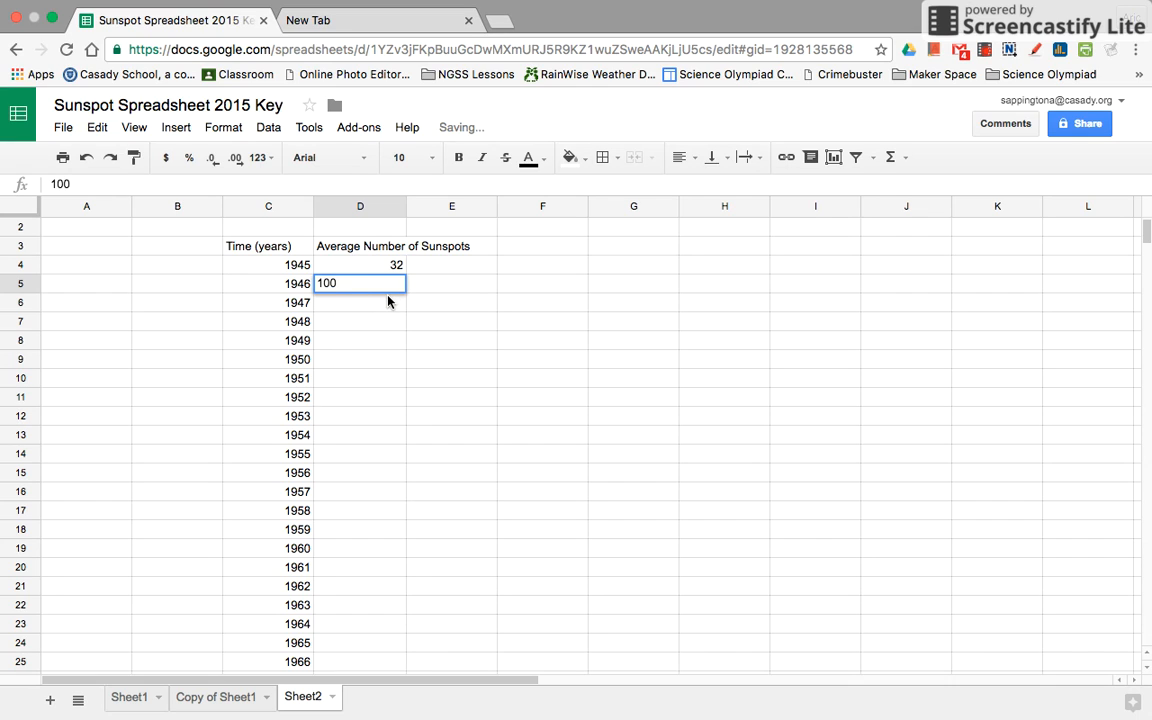
pyautogui.click(389, 302)
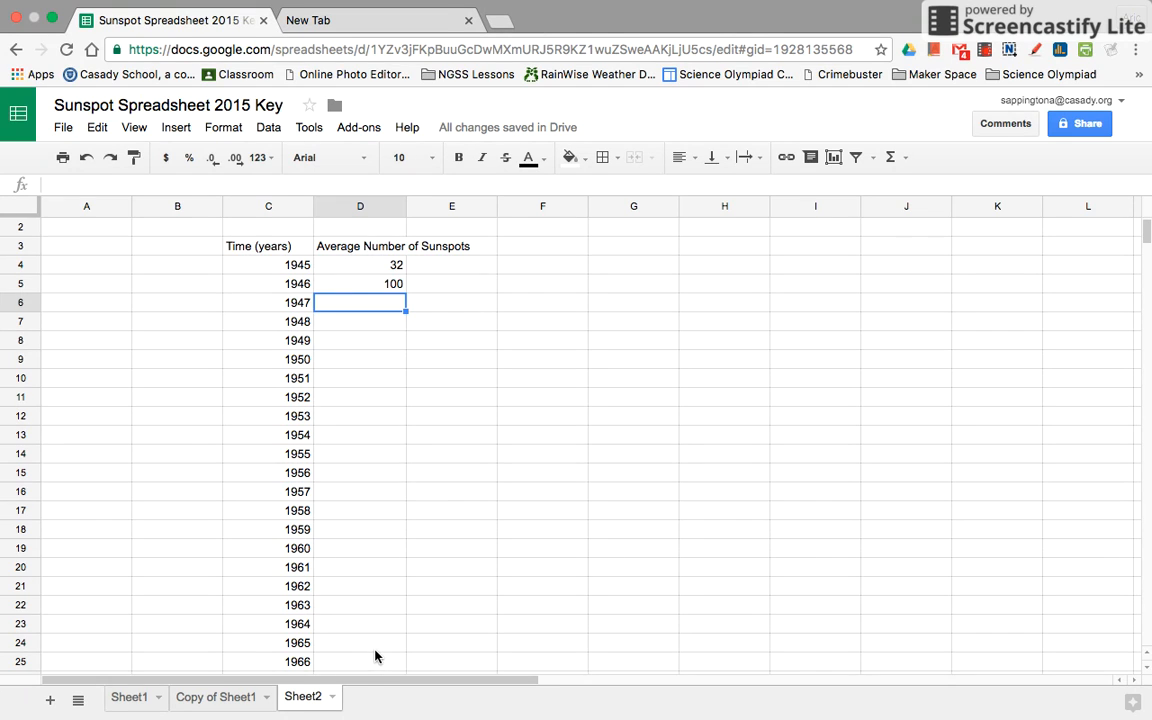
# - Copy the "Time (years)" heading from the Copy of Sheet1 sheet into cell C2 of Sheet1, above the years
pyautogui.click(141, 697)
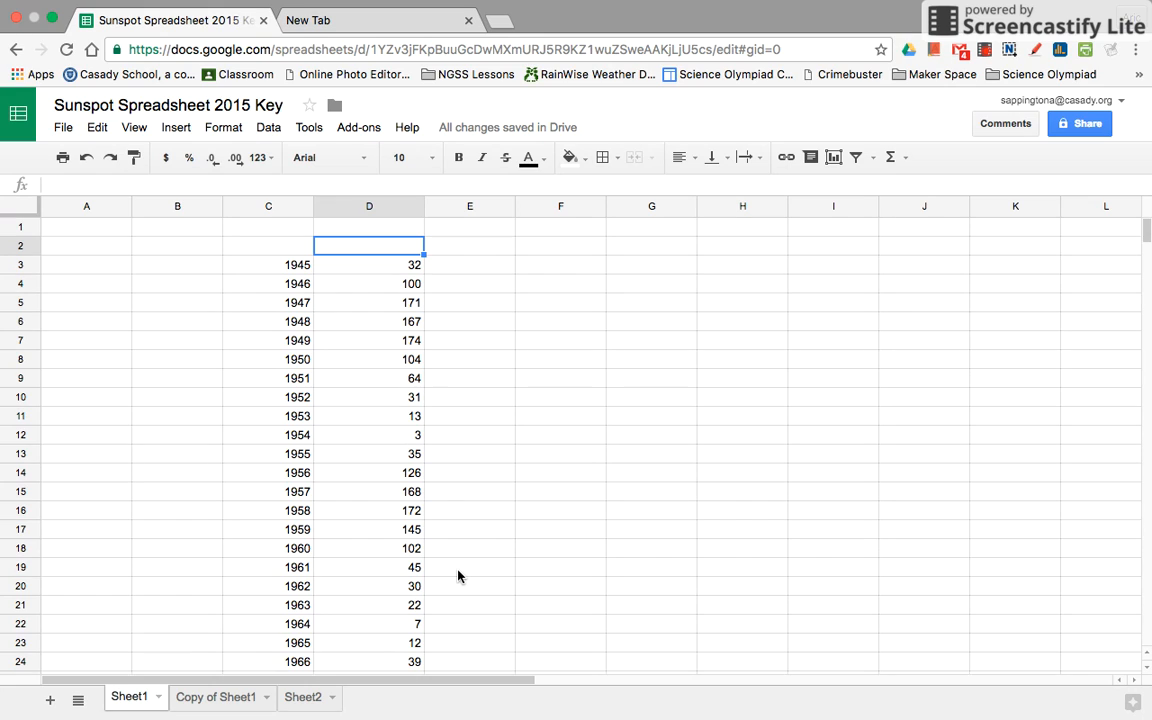
pyautogui.click(221, 704)
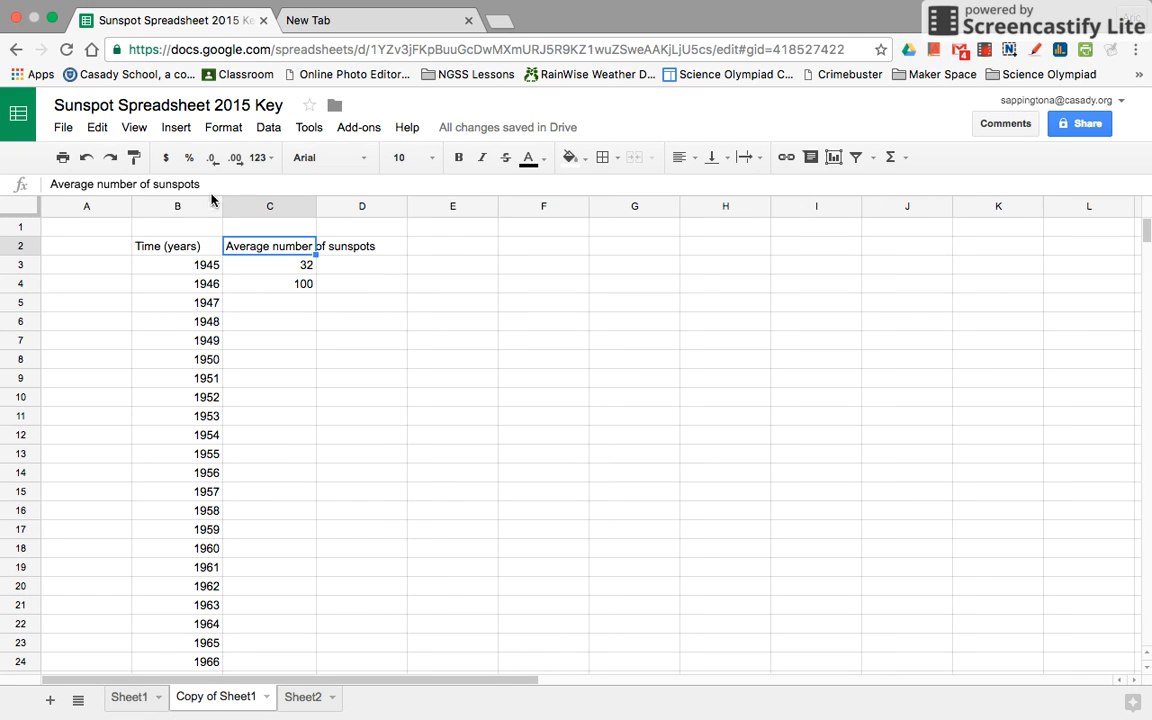
pyautogui.click(181, 250)
pyautogui.rightClick(181, 250)
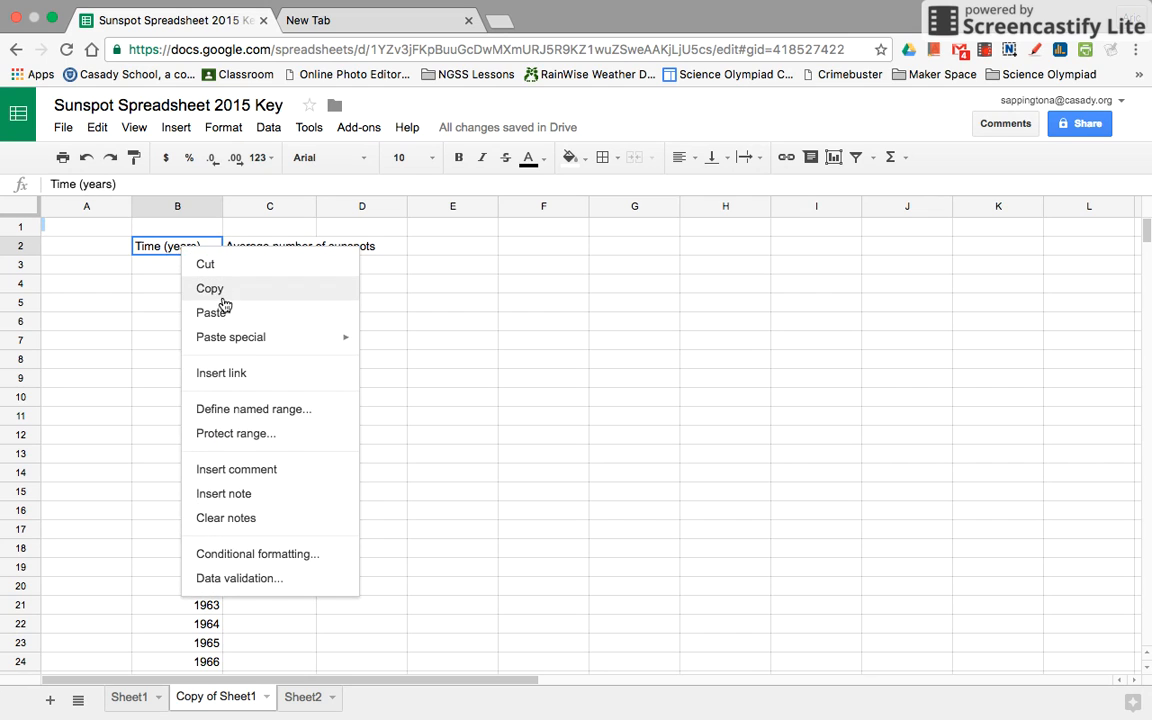
pyautogui.click(200, 287)
pyautogui.click(127, 704)
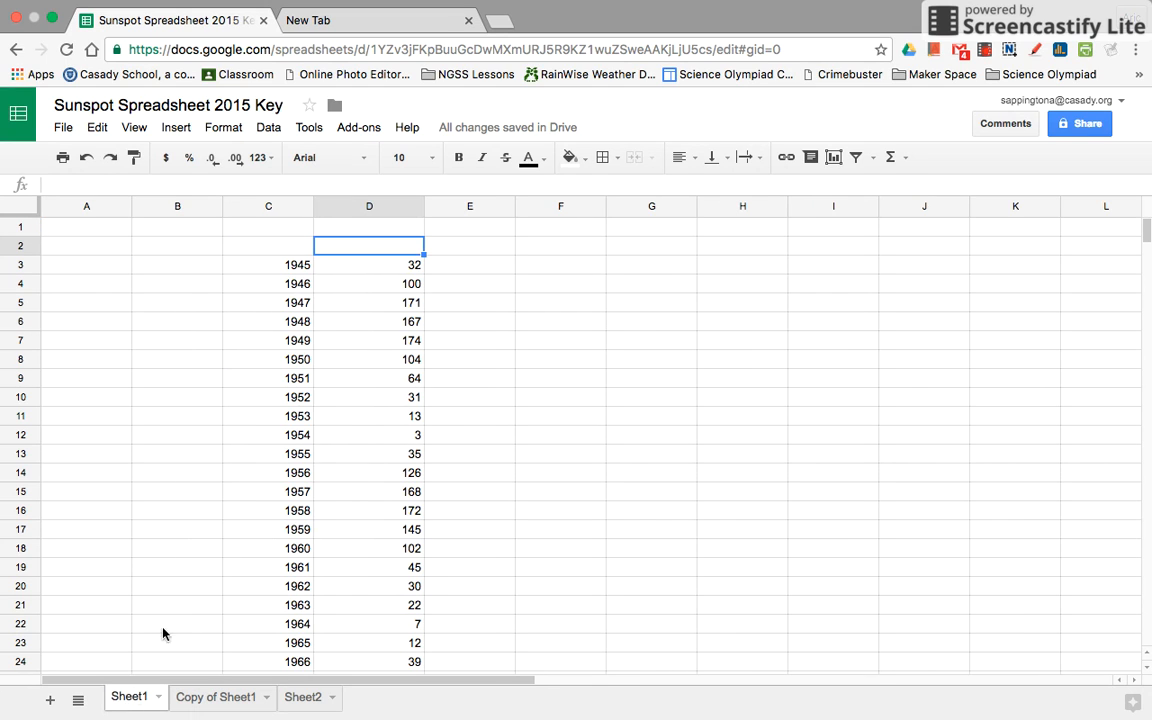
pyautogui.rightClick(263, 248)
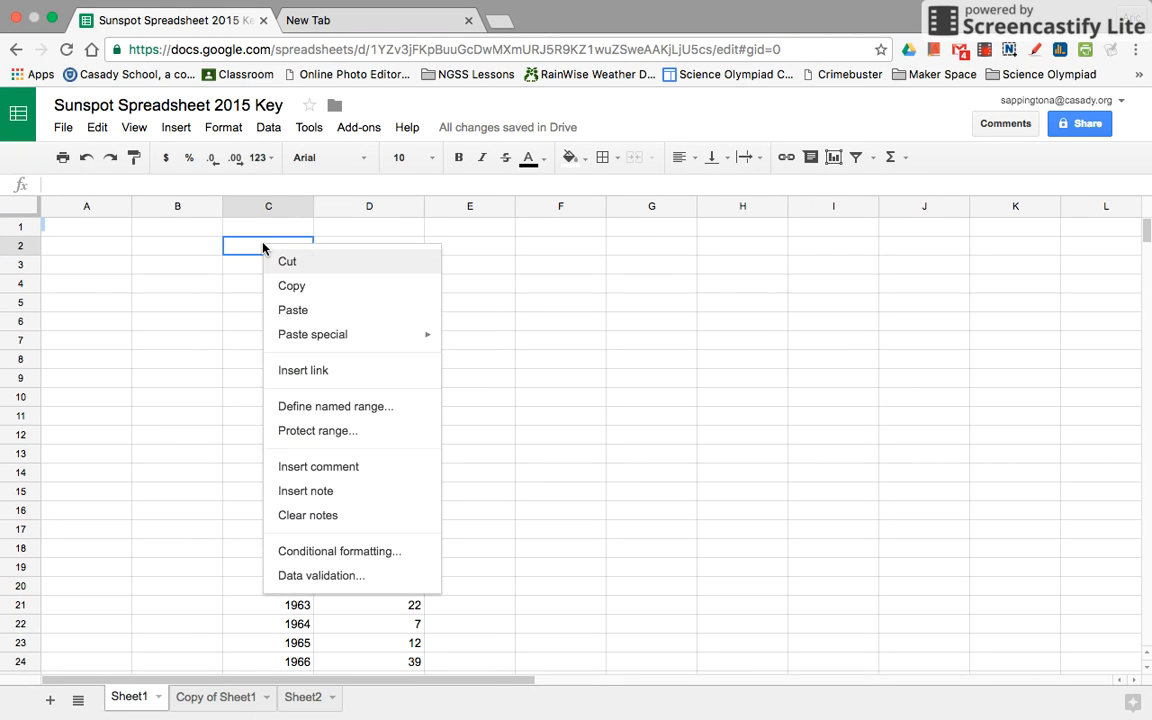
pyautogui.click(285, 309)
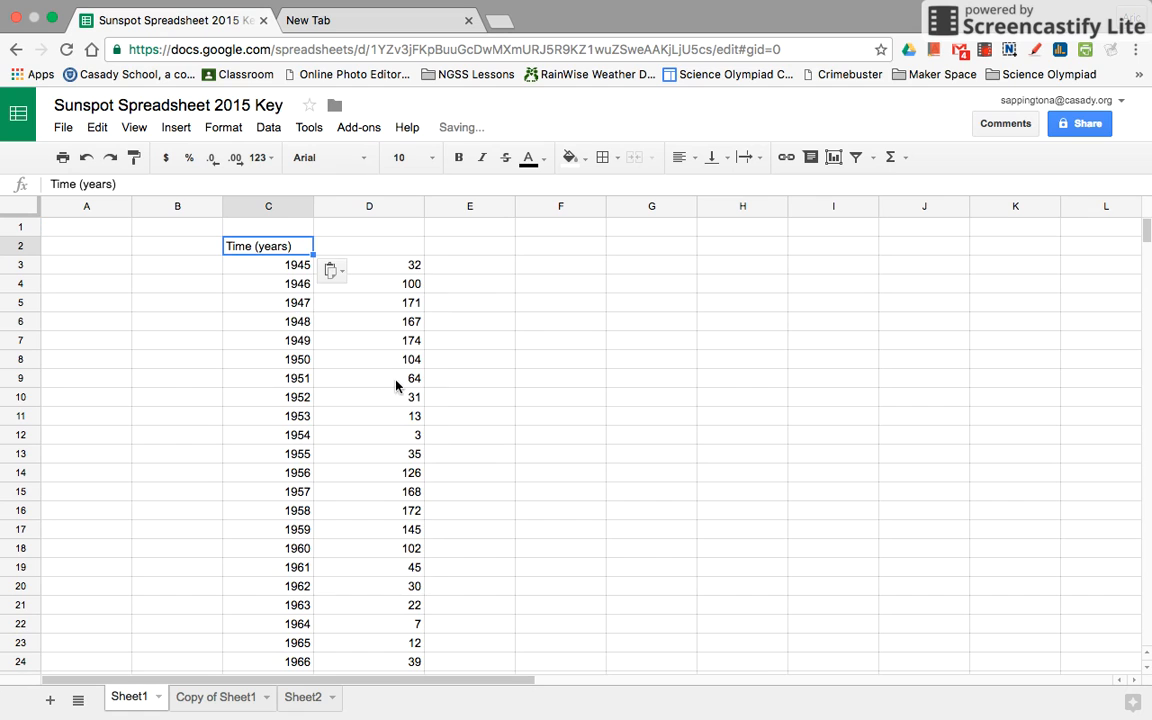
# - Copy the "Average number of sunspots" heading from Copy of Sheet1 into cell D2 of Sheet1 and fit column D's width to it
pyautogui.click(239, 696)
pyautogui.click(332, 249)
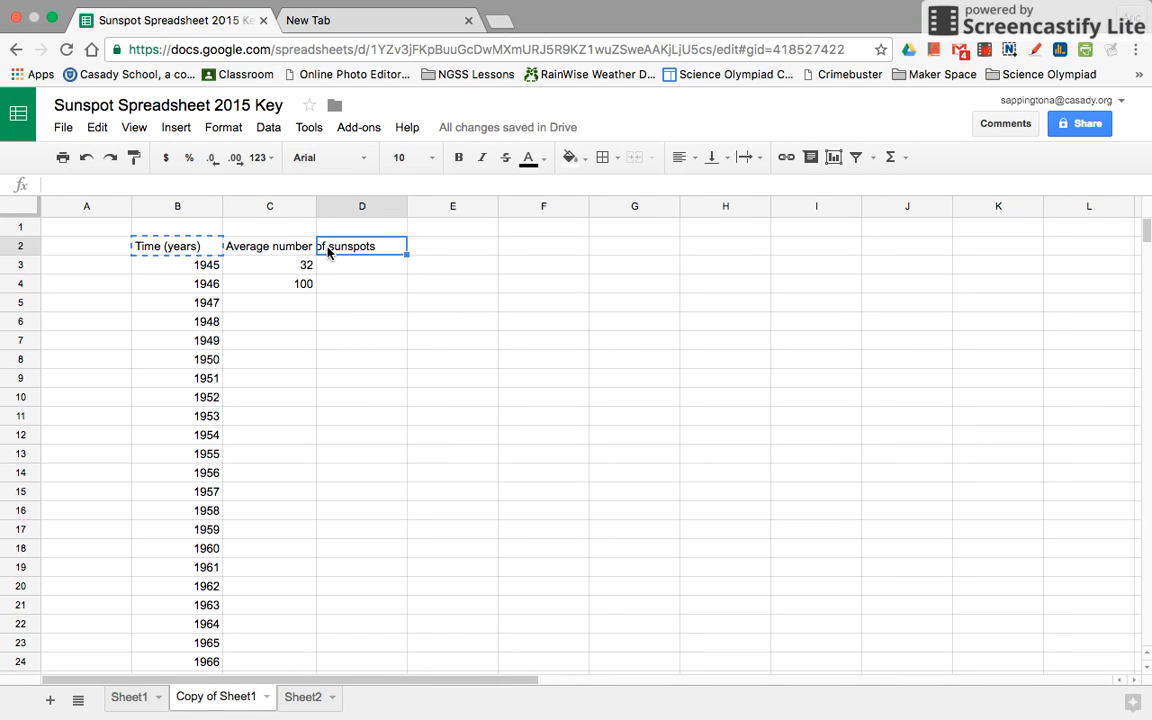
pyautogui.rightClick(332, 249)
pyautogui.click(292, 250)
pyautogui.rightClick(292, 250)
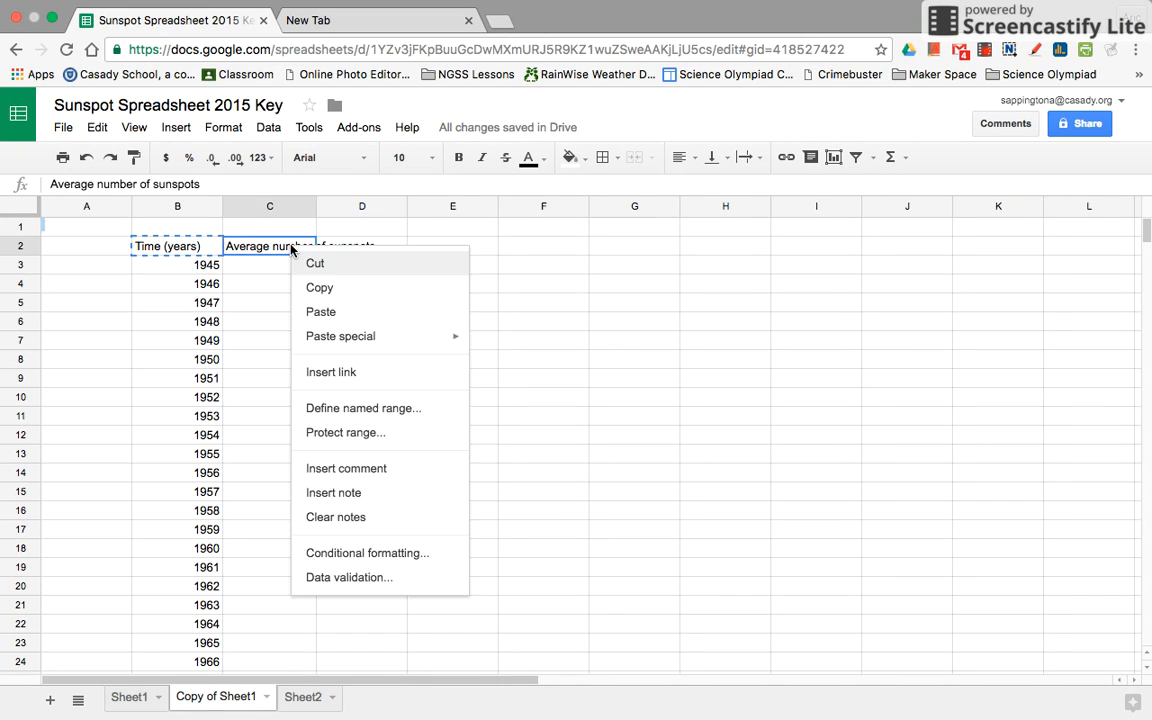
pyautogui.click(320, 289)
pyautogui.click(128, 697)
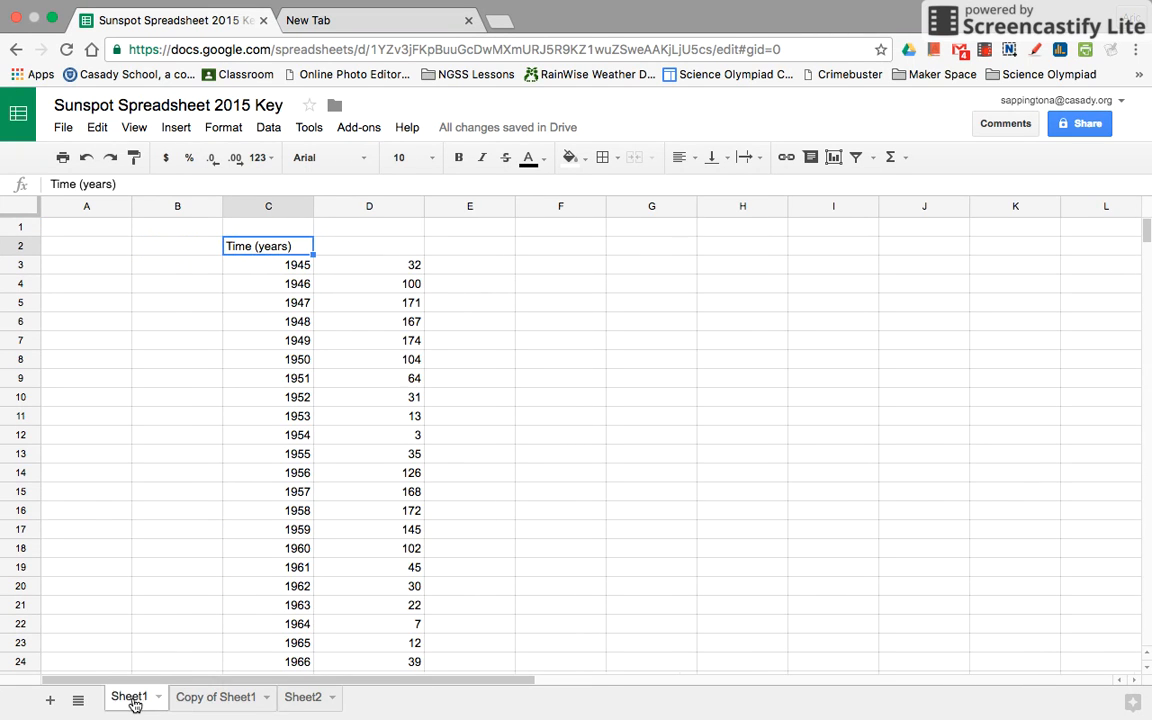
pyautogui.click(357, 248)
pyautogui.rightClick(358, 249)
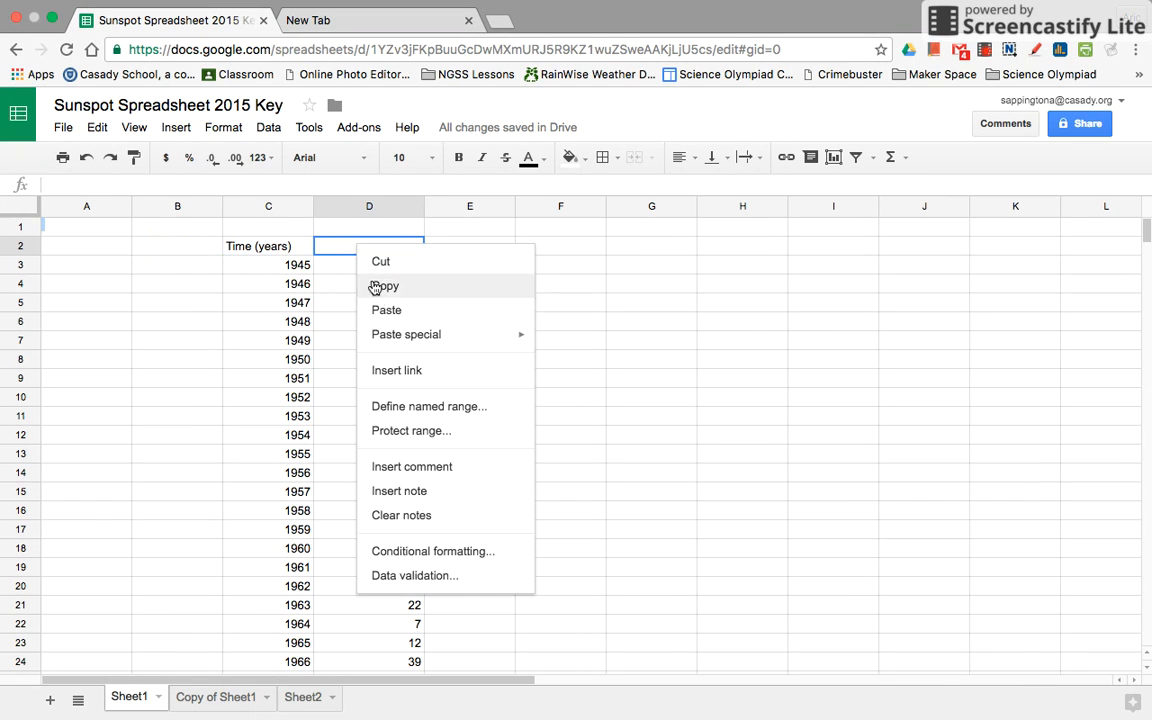
pyautogui.click(383, 313)
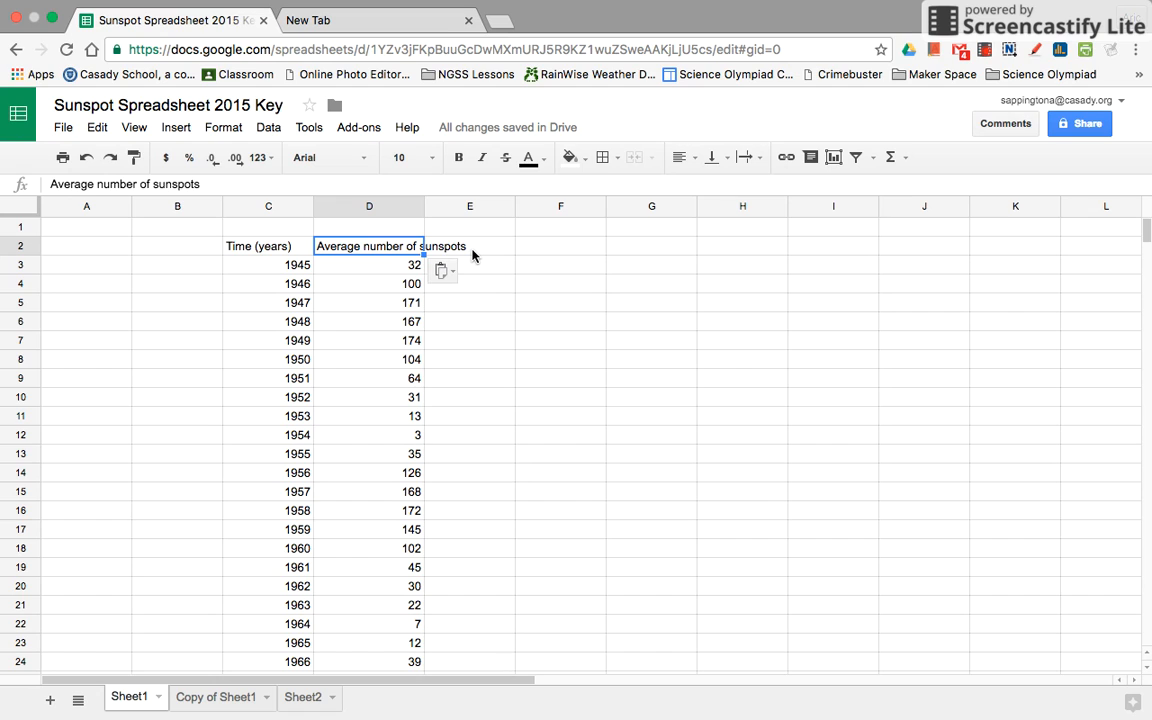
pyautogui.doubleClick(423, 206)
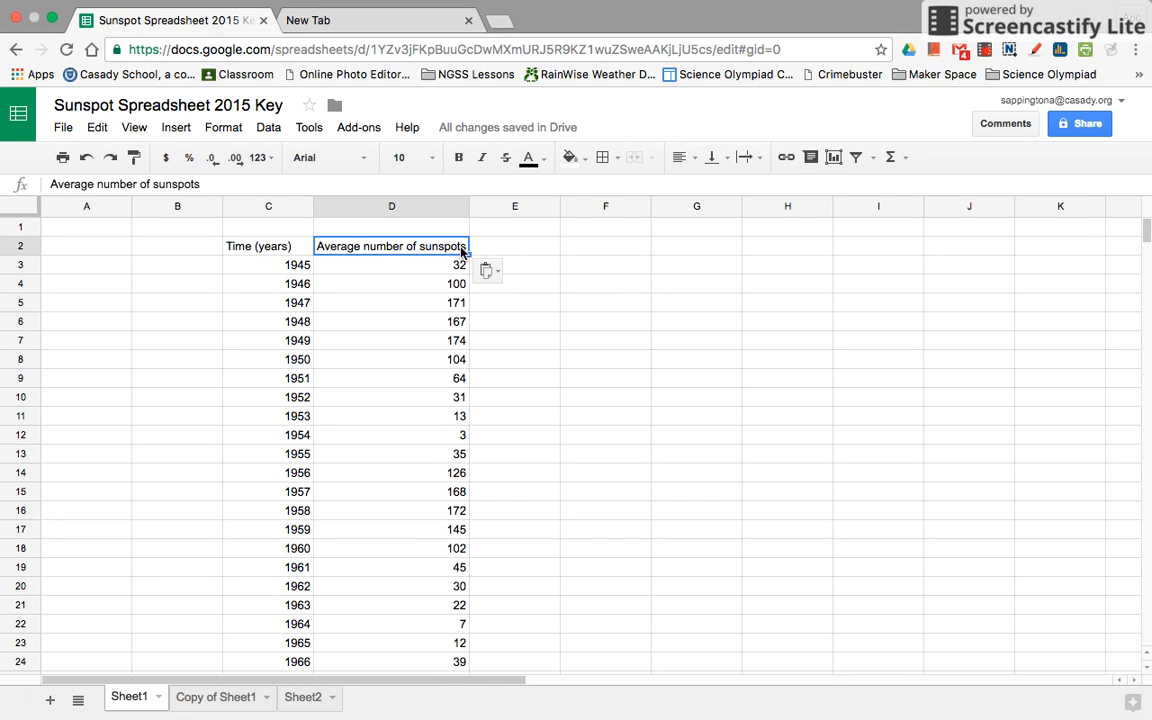
# - Set up a smooth line chart of the Sheet1 range C2:D71, including the headings, using column C as labels
pyautogui.moveTo(295, 246); pyautogui.dragTo(429, 440)
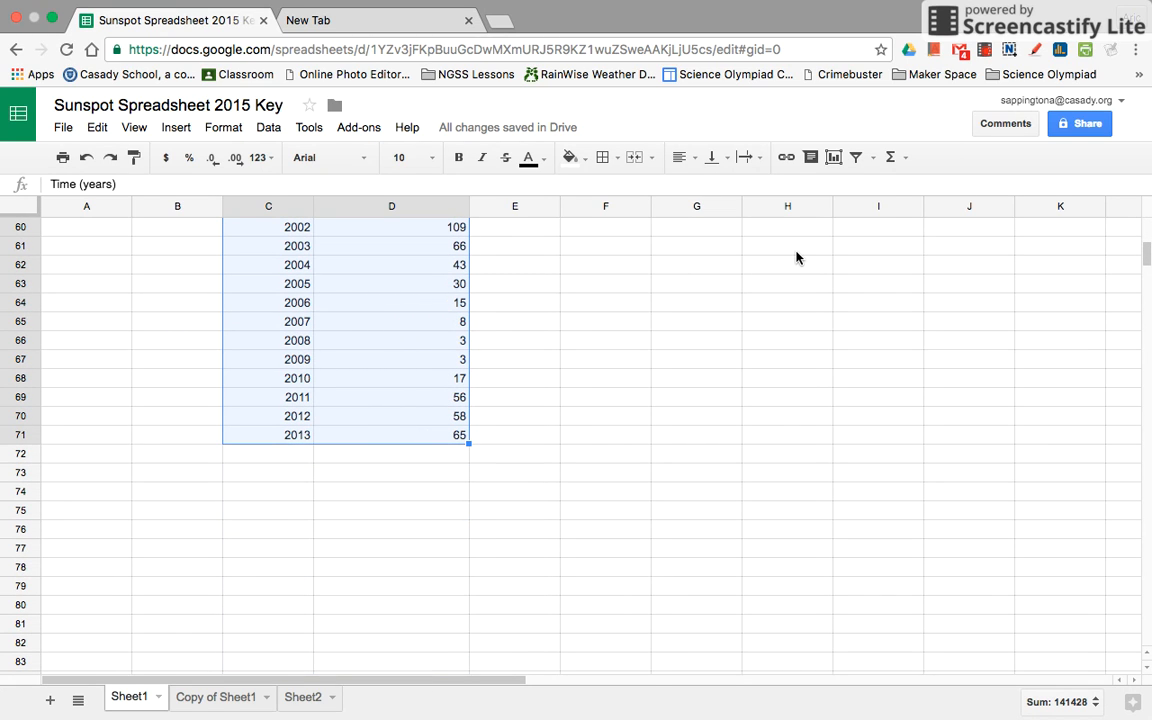
pyautogui.scroll(20, 431, 296)
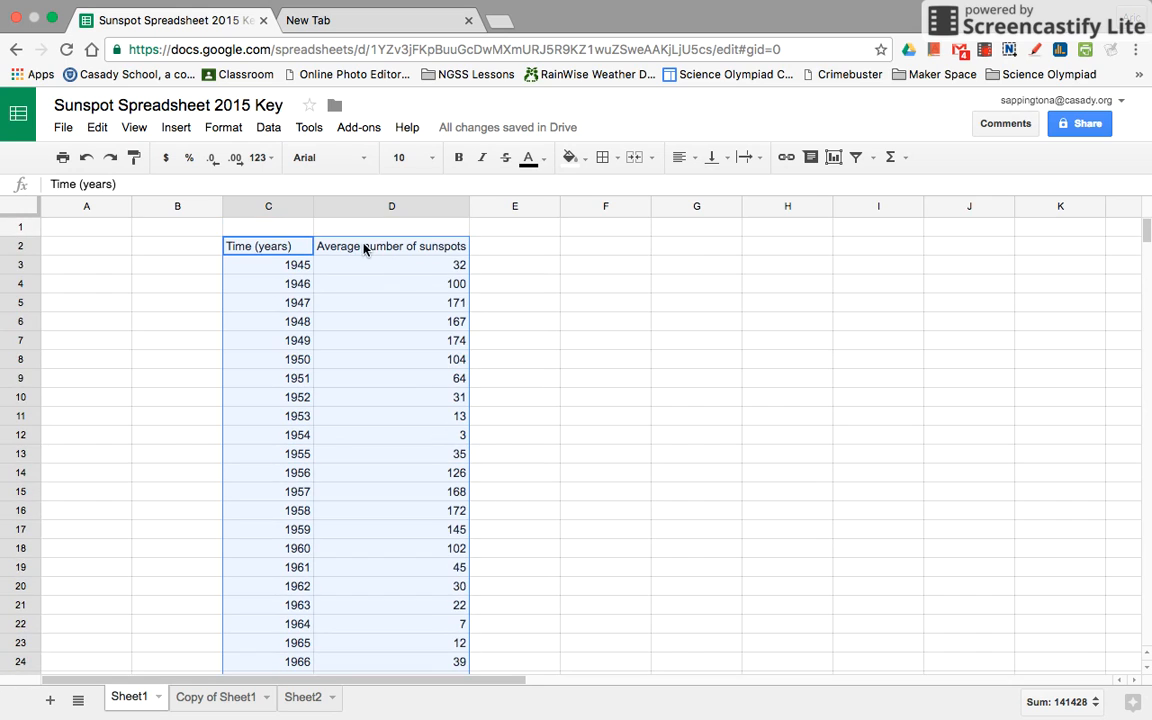
pyautogui.click(834, 160)
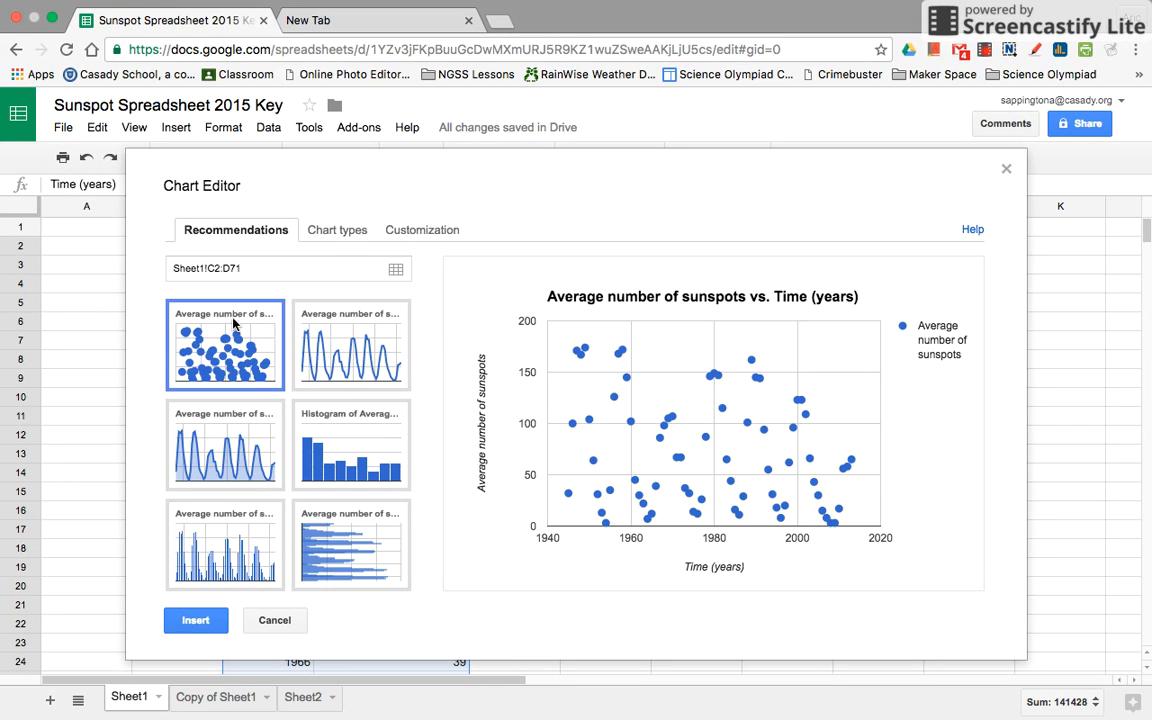
pyautogui.click(334, 233)
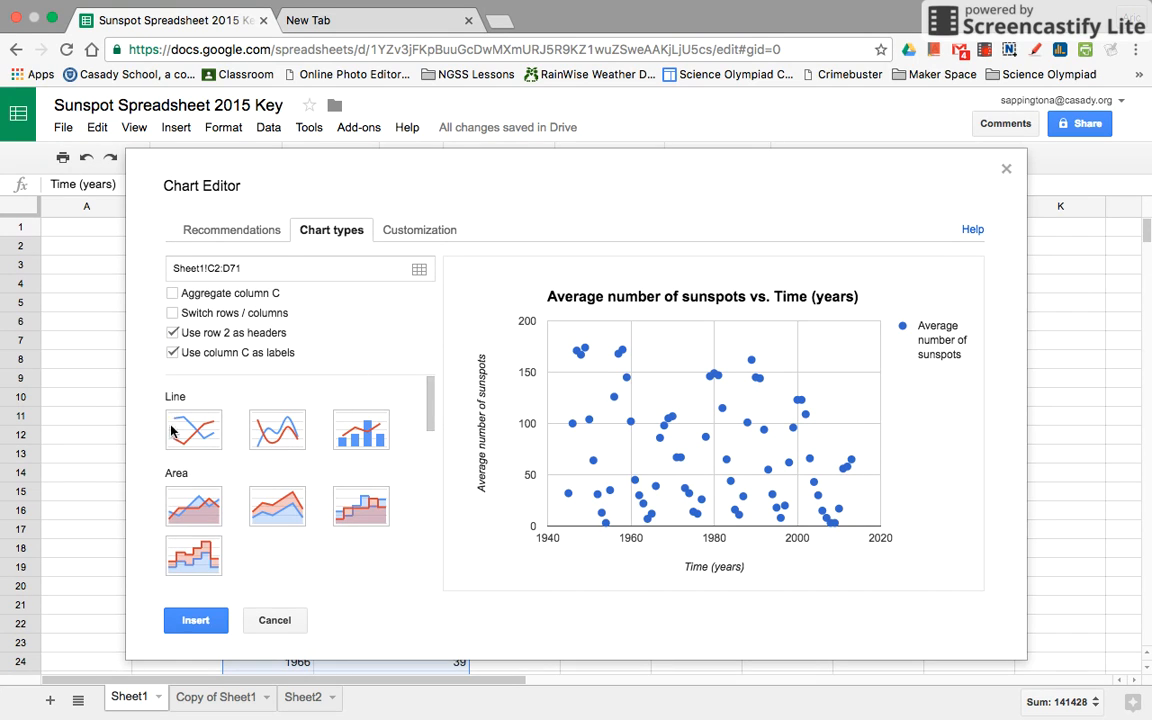
pyautogui.click(281, 441)
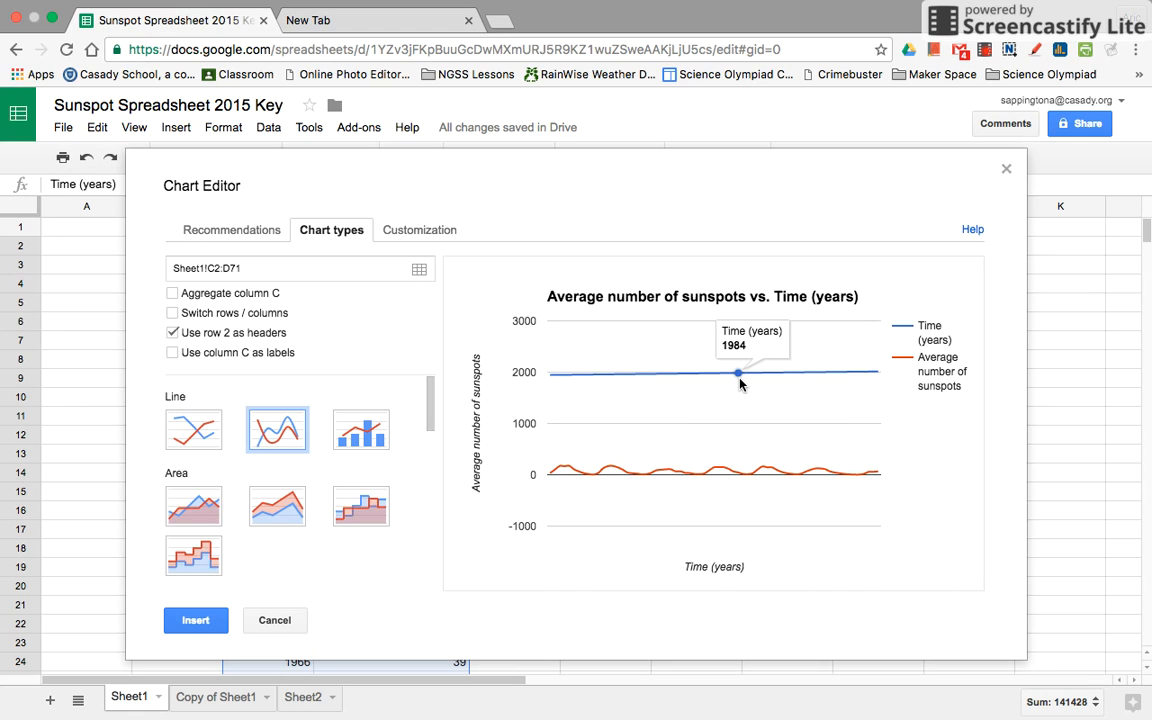
pyautogui.click(172, 353)
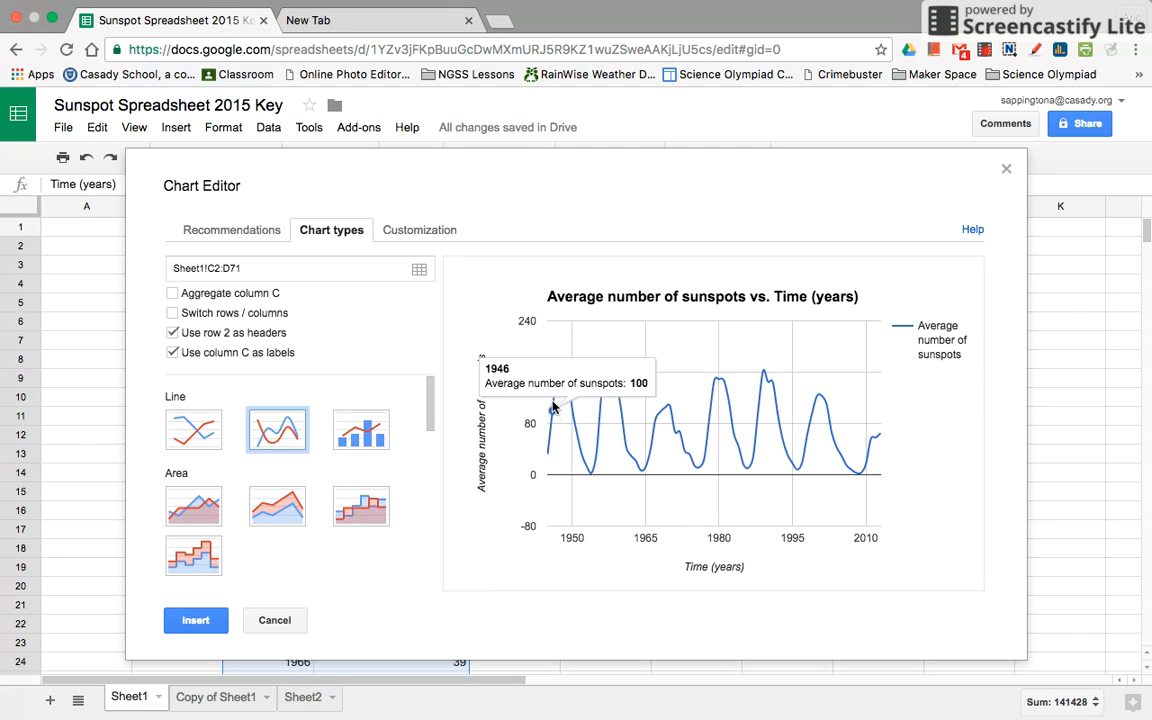
# - Examine the yearly sunspot values at the peaks and low points of the line in the chart preview
pyautogui.moveTo(578, 468)
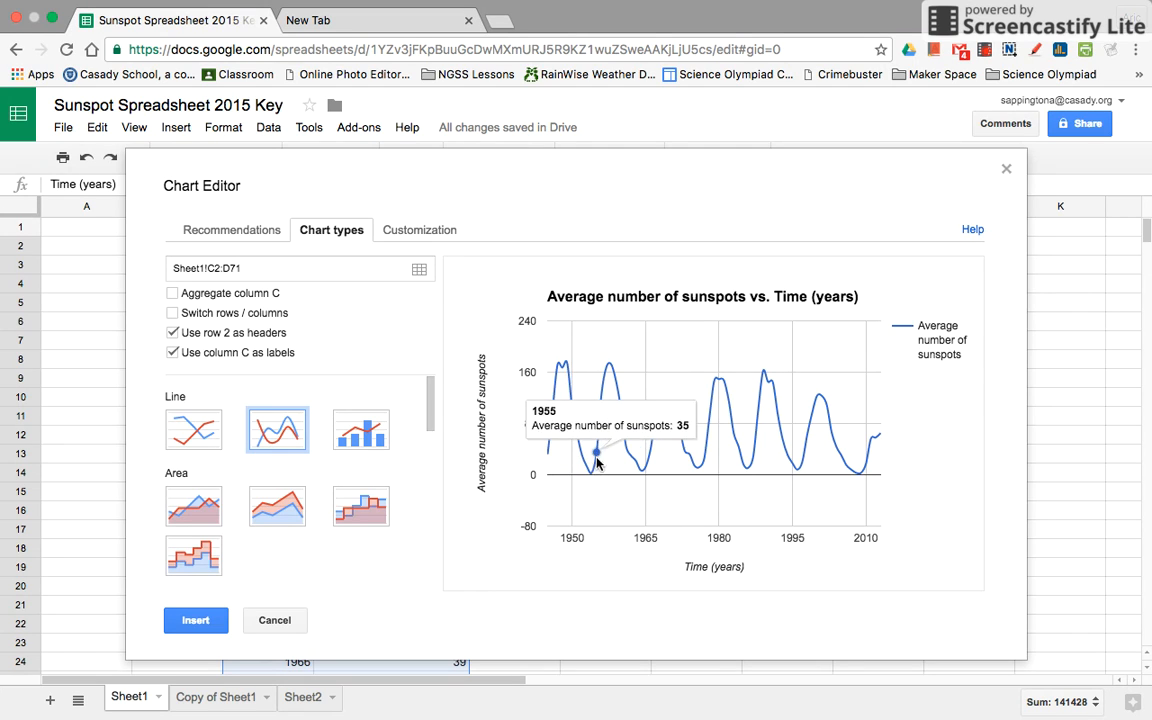
pyautogui.moveTo(613, 371)
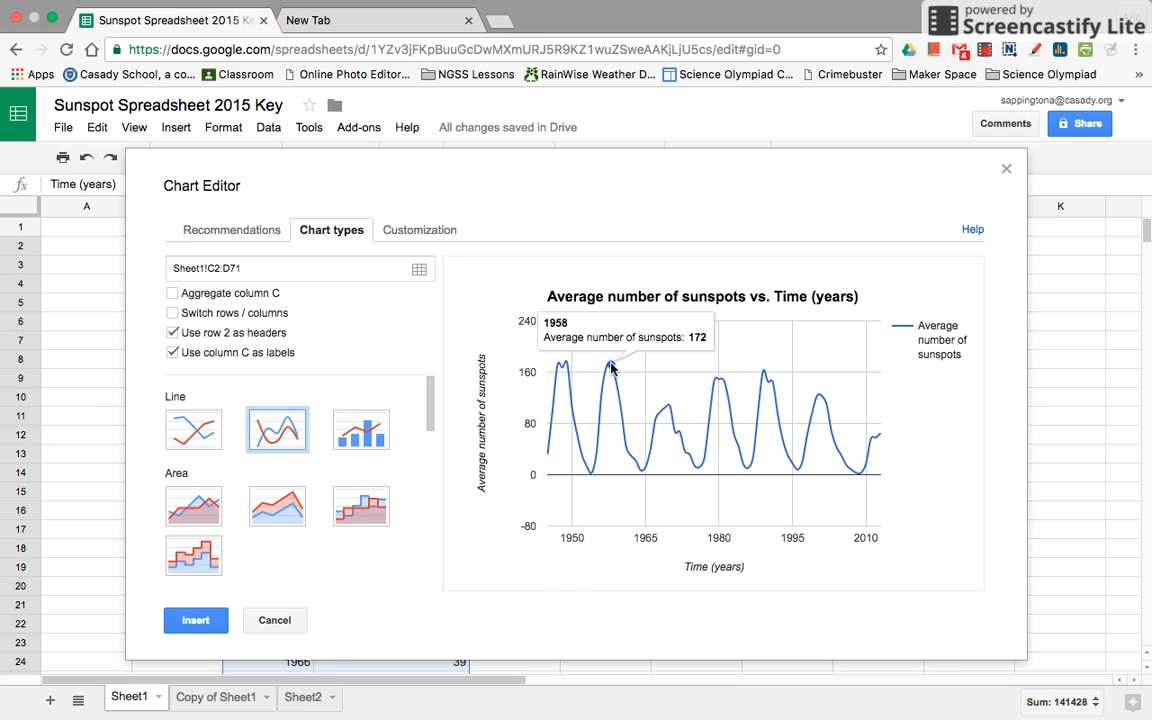
pyautogui.moveTo(643, 472)
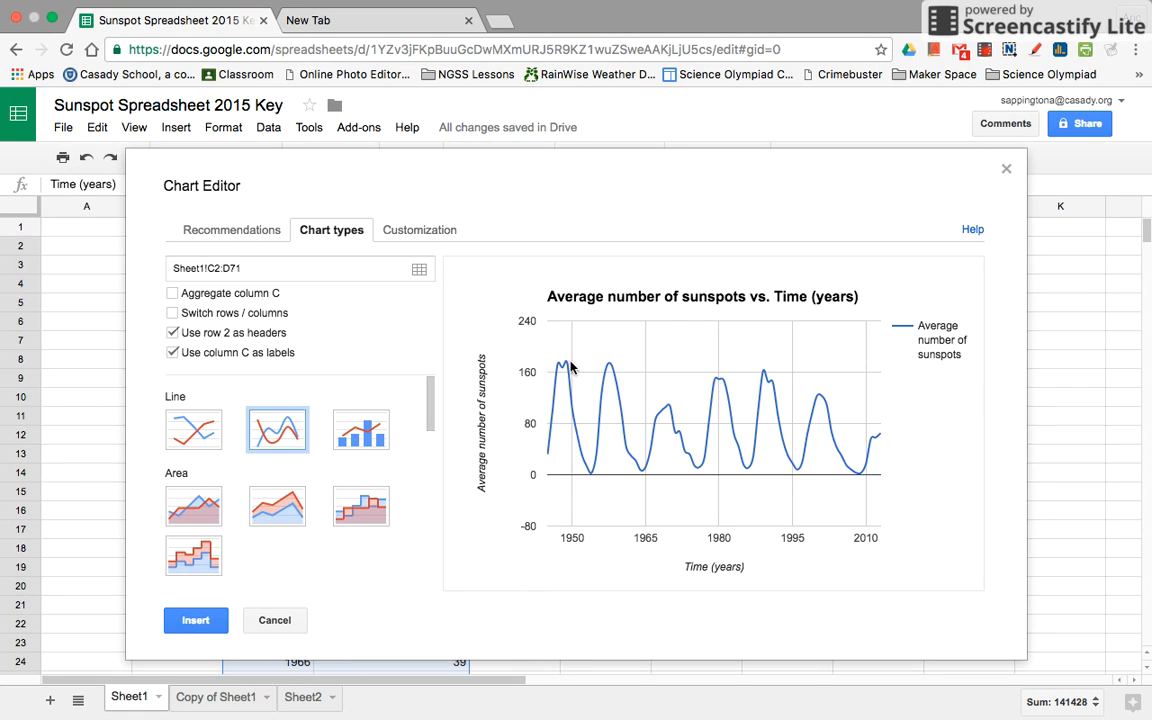
pyautogui.moveTo(561, 366)
# - Customize the sunspot line chart to have no legend by setting its legend position to None
pyautogui.click(421, 230)
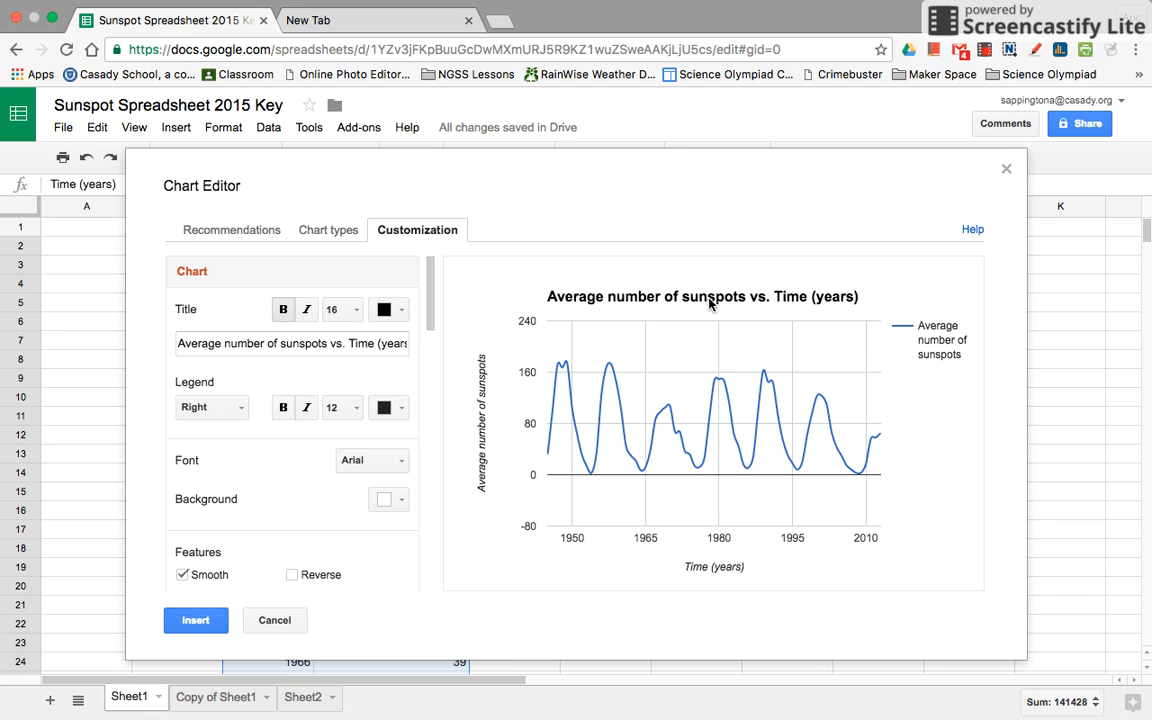
pyautogui.click(214, 343)
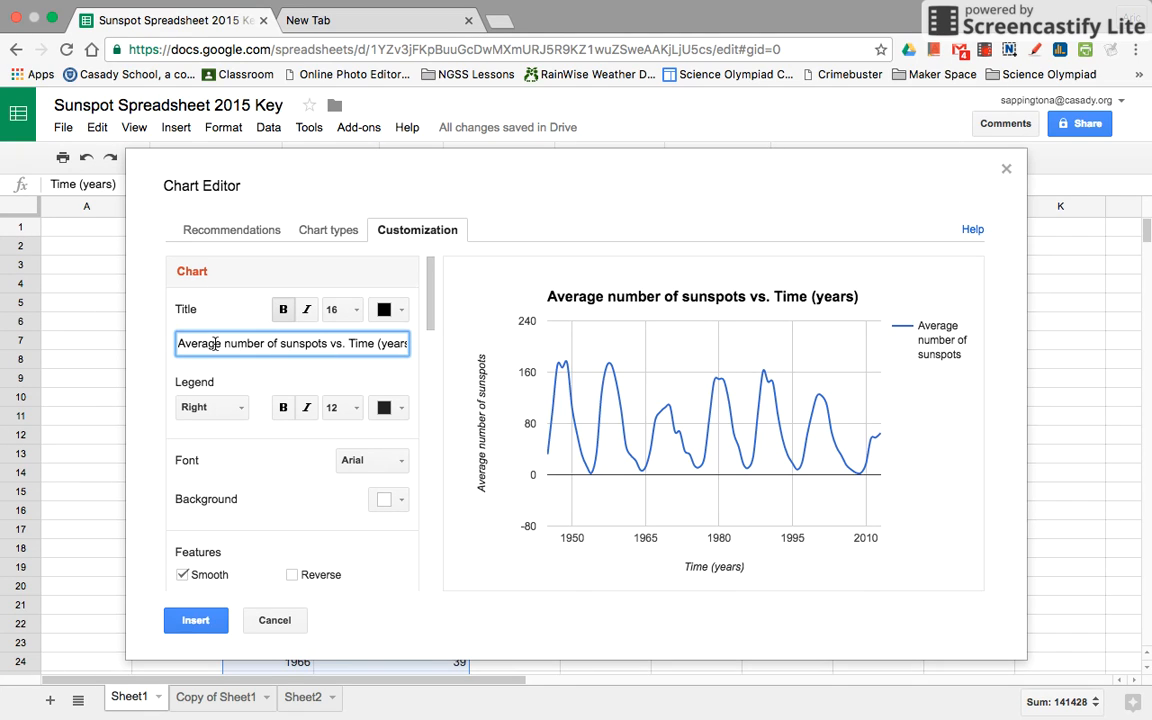
pyautogui.doubleClick(214, 343)
pyautogui.click(214, 343)
pyautogui.scroll(-1, 380, 377)
pyautogui.scroll(-1, 380, 377)
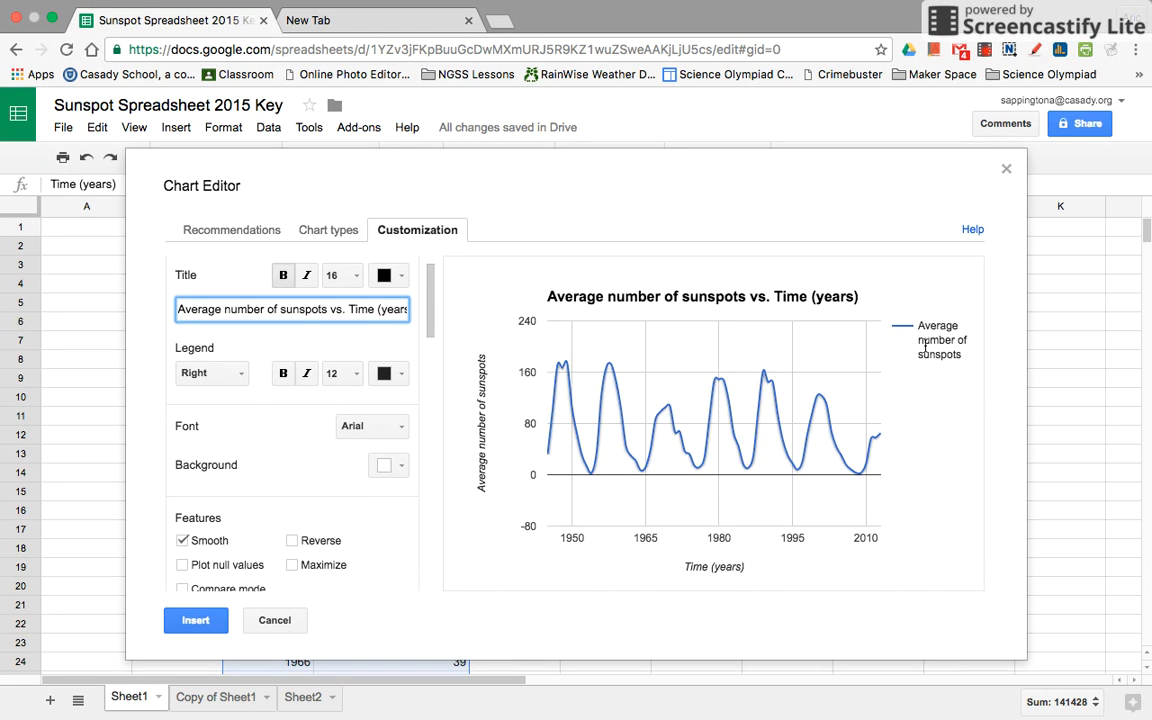
pyautogui.moveTo(828, 420)
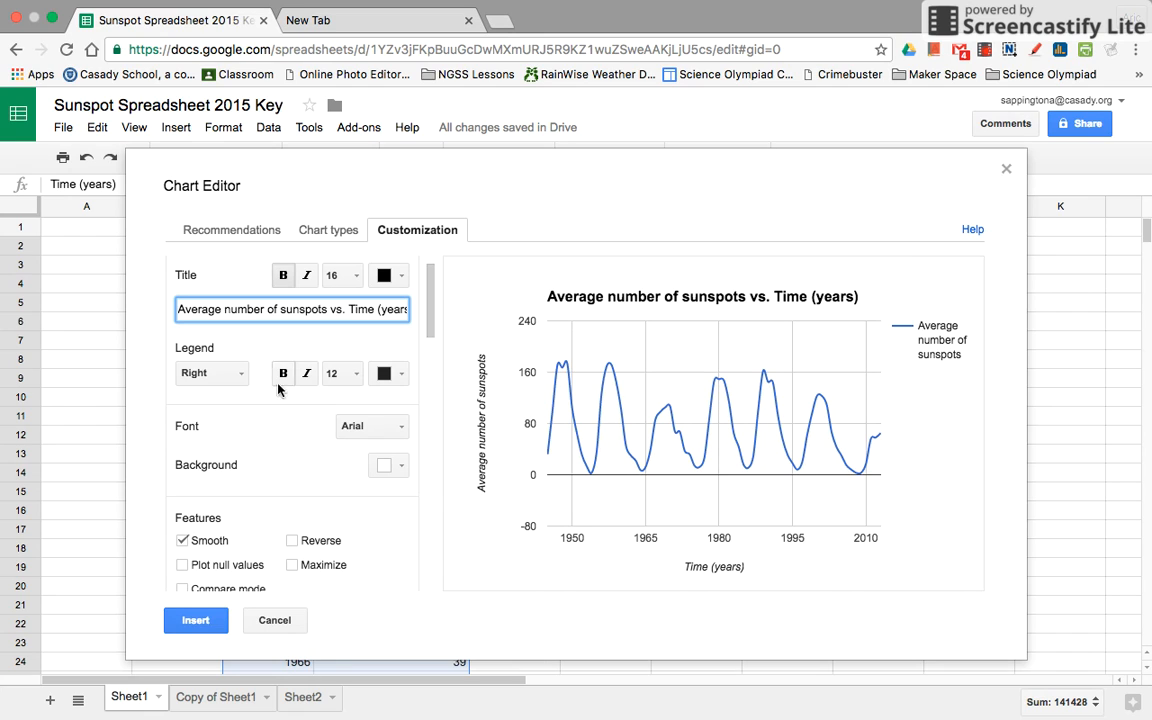
pyautogui.click(241, 372)
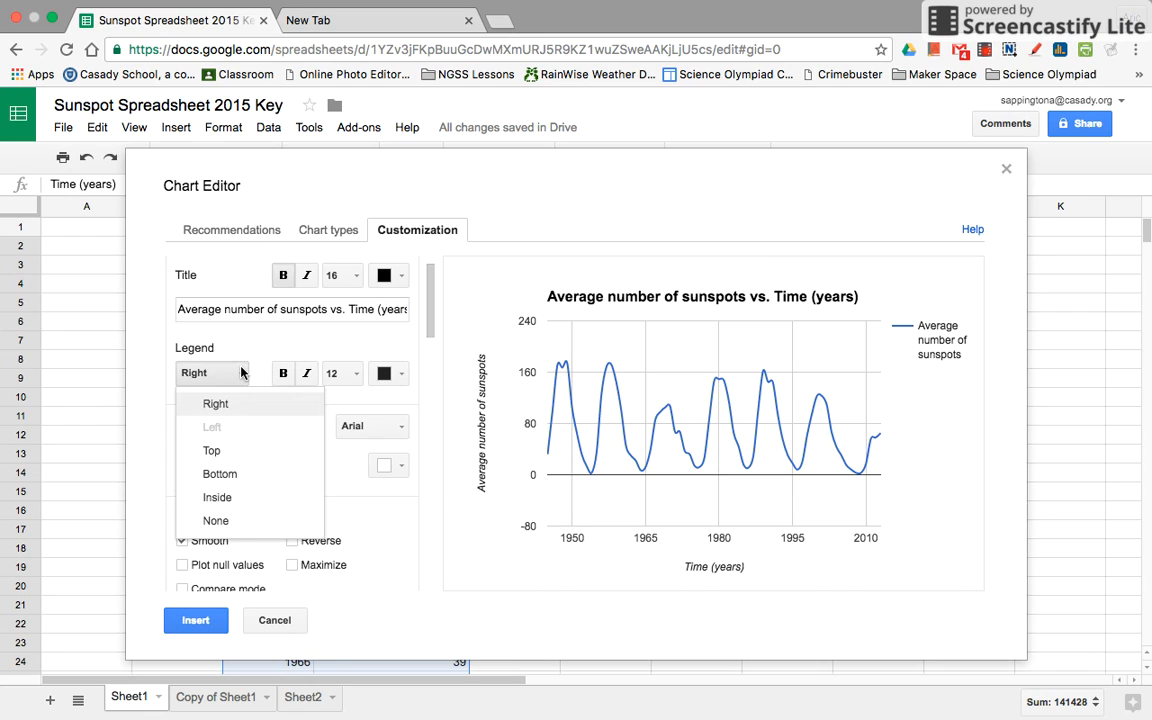
pyautogui.click(220, 526)
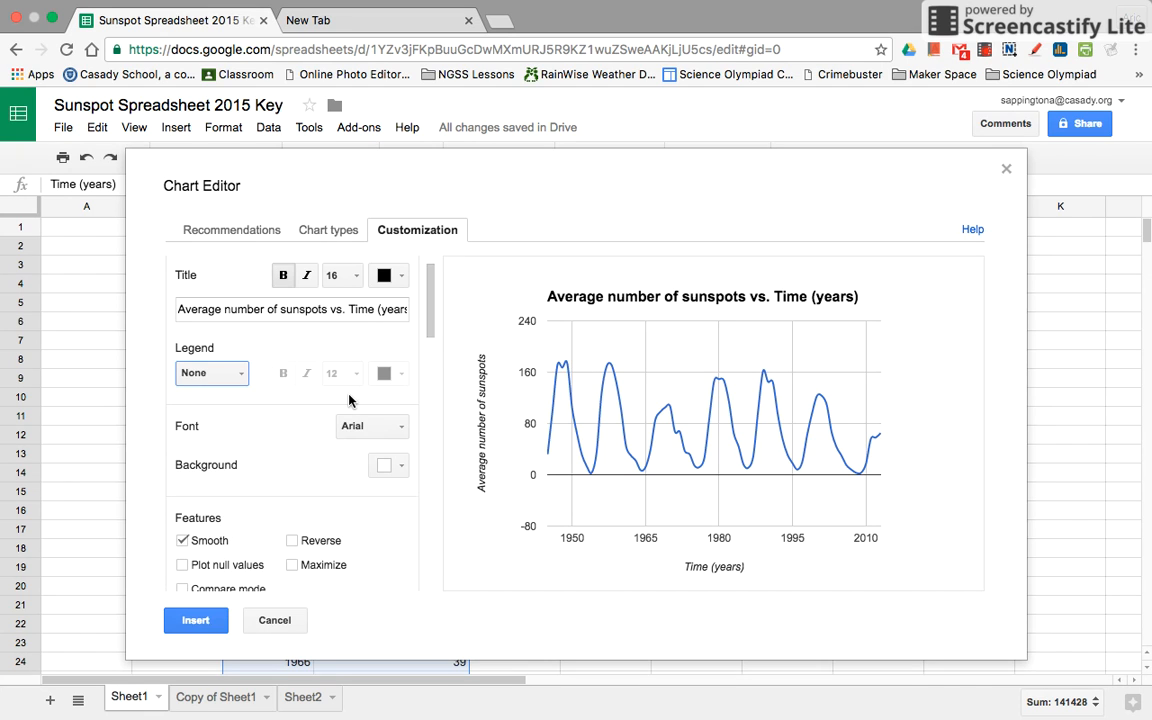
# - Insert the finished sunspot chart into Sheet1 and move it to its own sheet
pyautogui.scroll(-3, 349, 400)
pyautogui.scroll(-1, 349, 400)
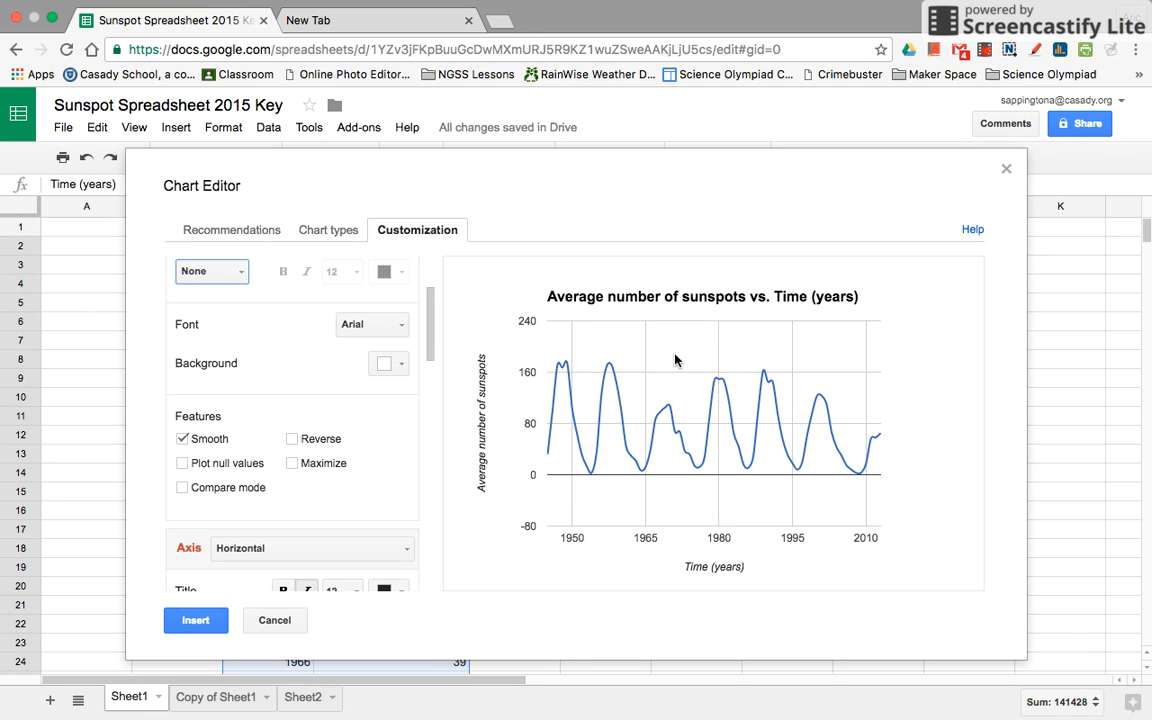
pyautogui.click(206, 622)
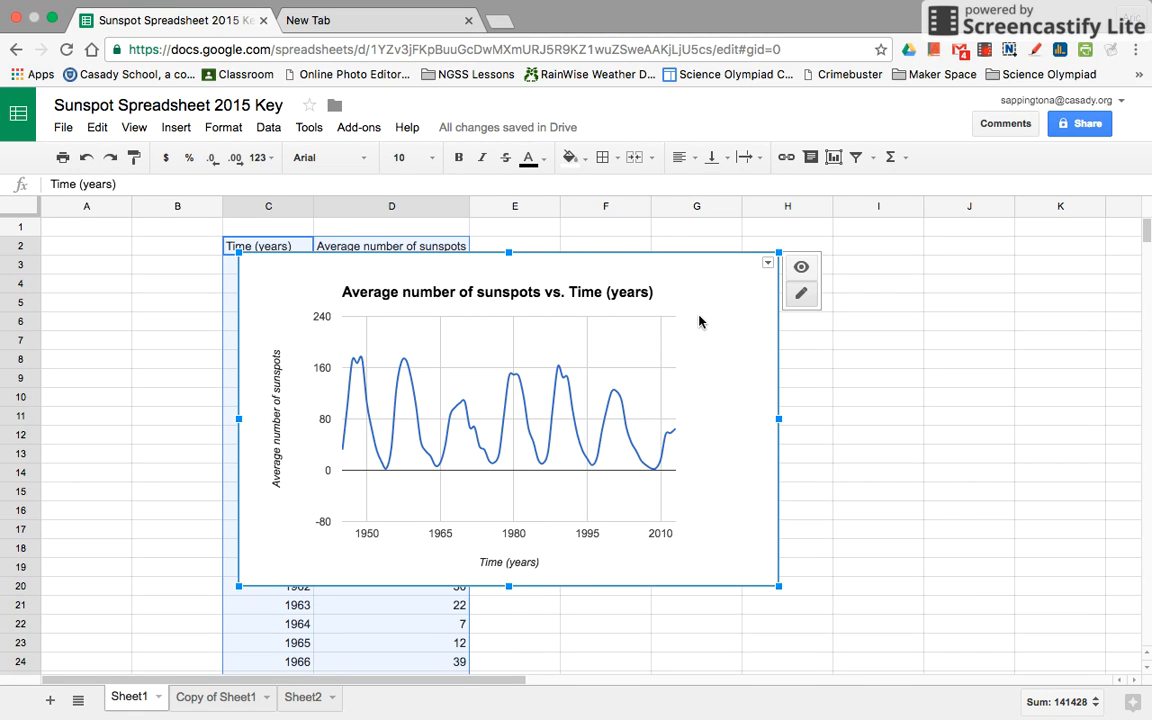
pyautogui.click(767, 266)
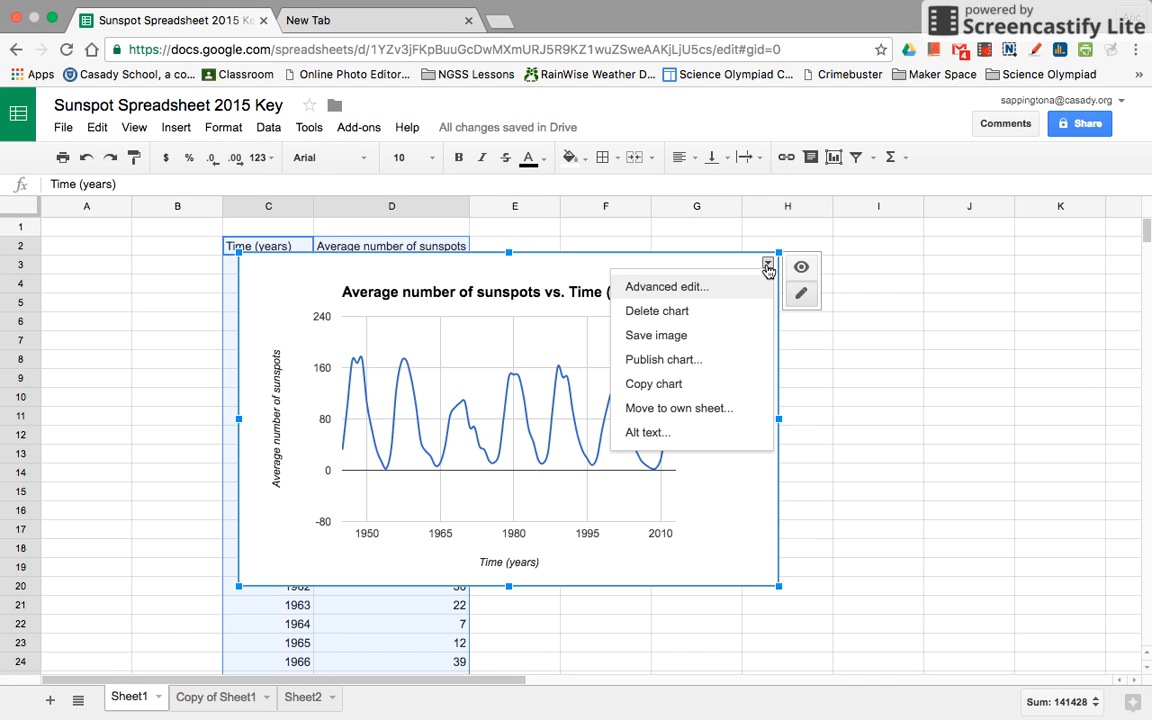
pyautogui.click(715, 409)
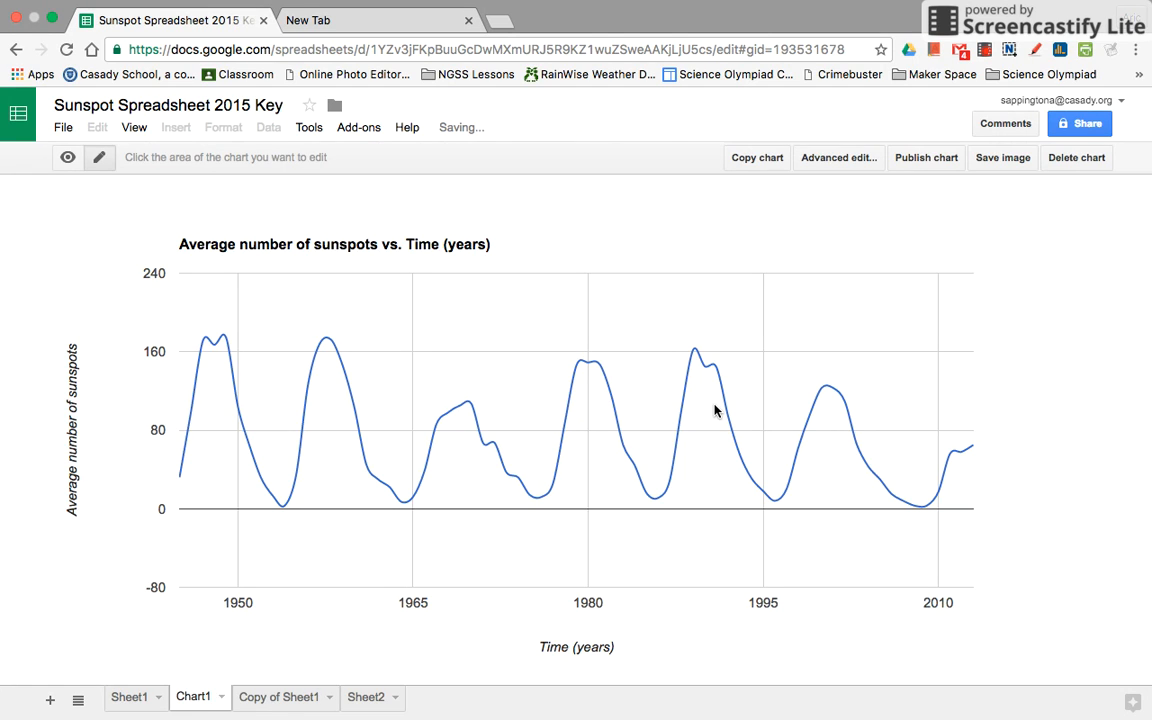